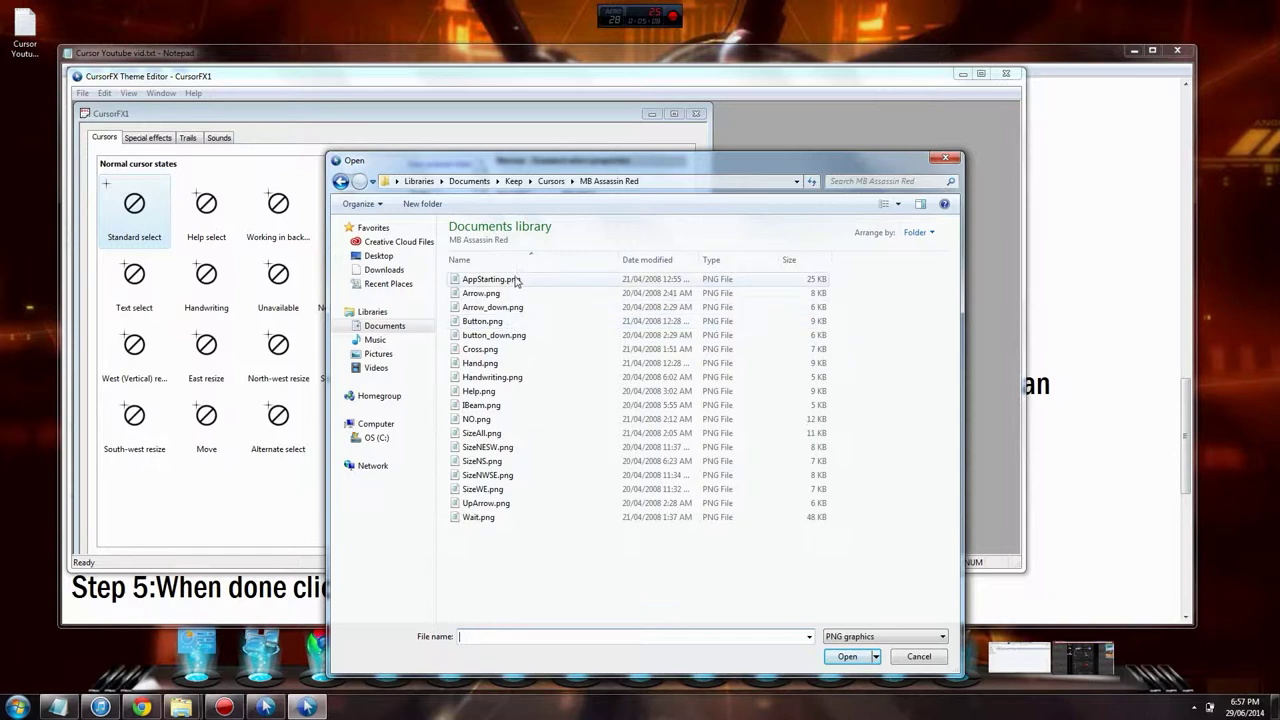
Import Arrow.png from the MB Assassin Red folder as the Standard select cursor graphic
click(487, 322)
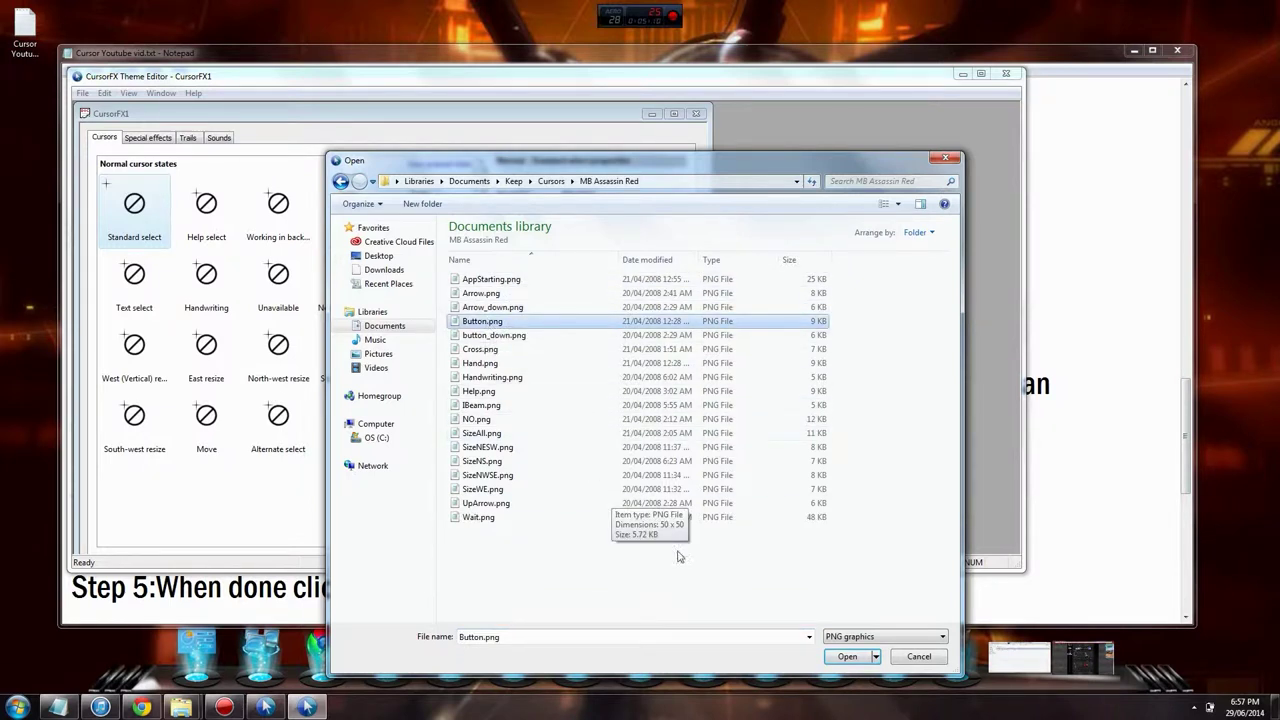
click(522, 294)
click(847, 656)
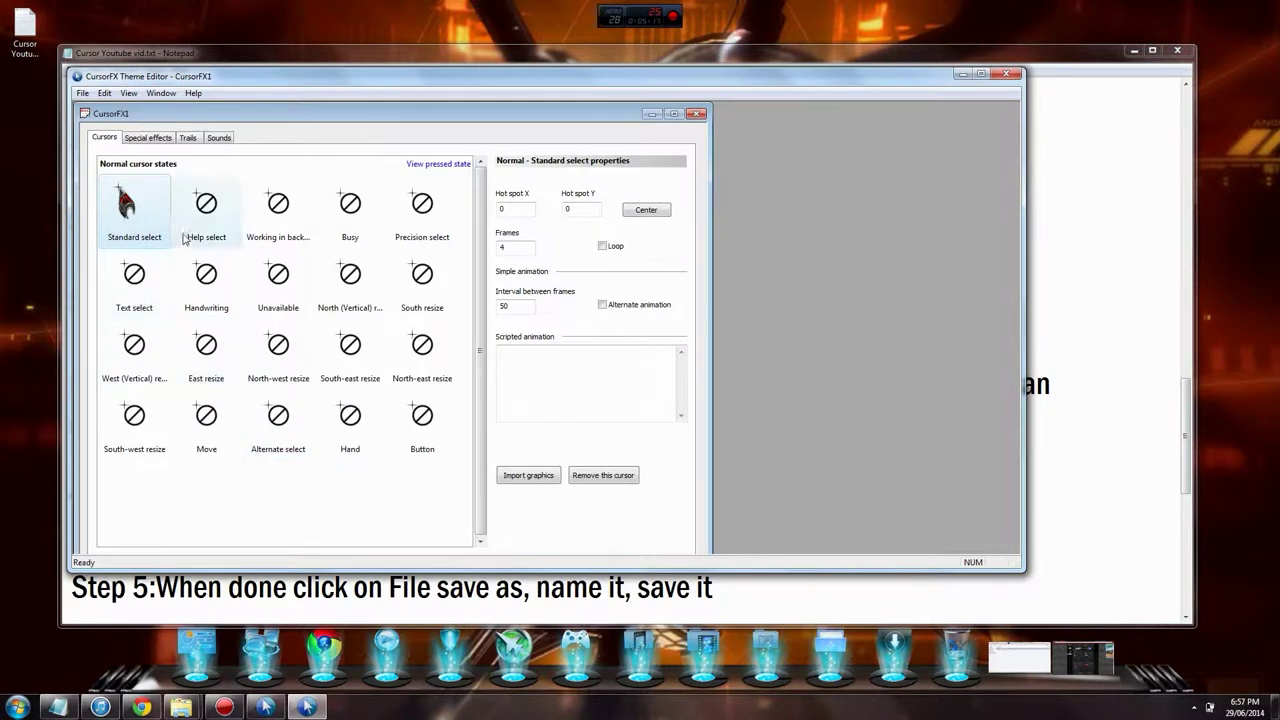
Import IBeam.png as the graphic for the Text select cursor
click(142, 277)
click(528, 476)
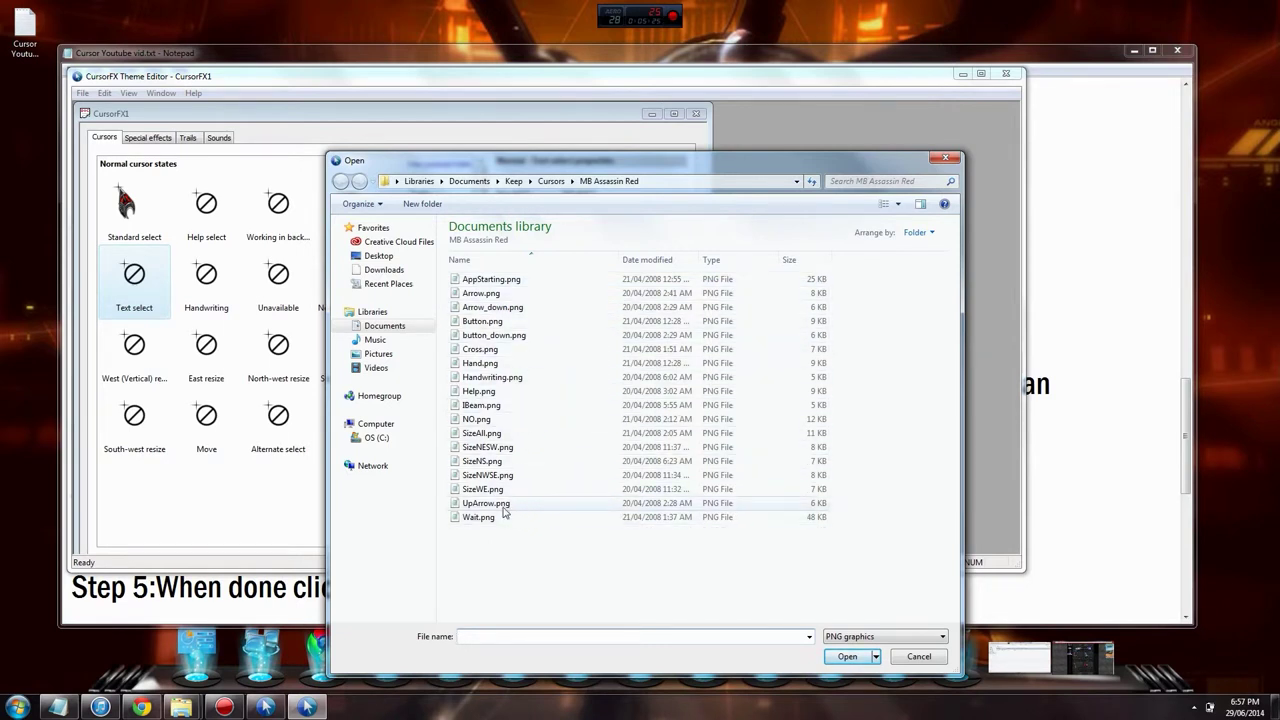
click(482, 407)
click(847, 656)
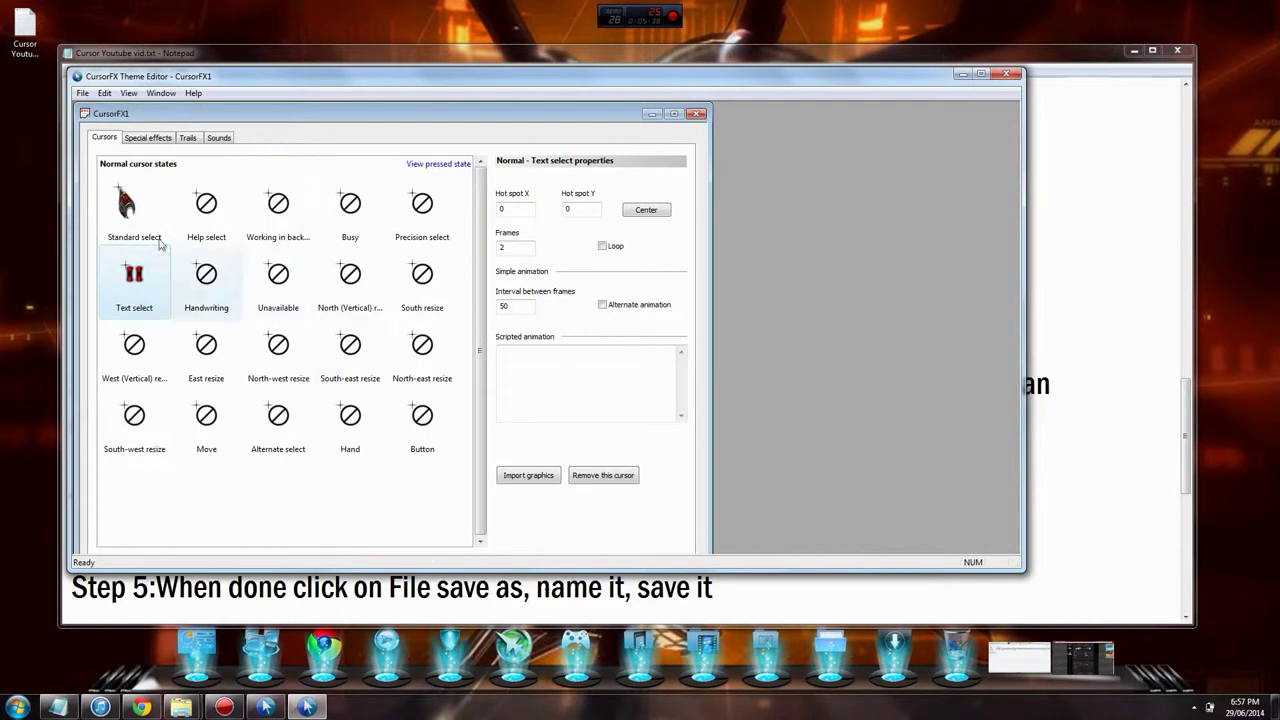
Import Help.png as the graphic for the Help select cursor
click(205, 205)
click(546, 476)
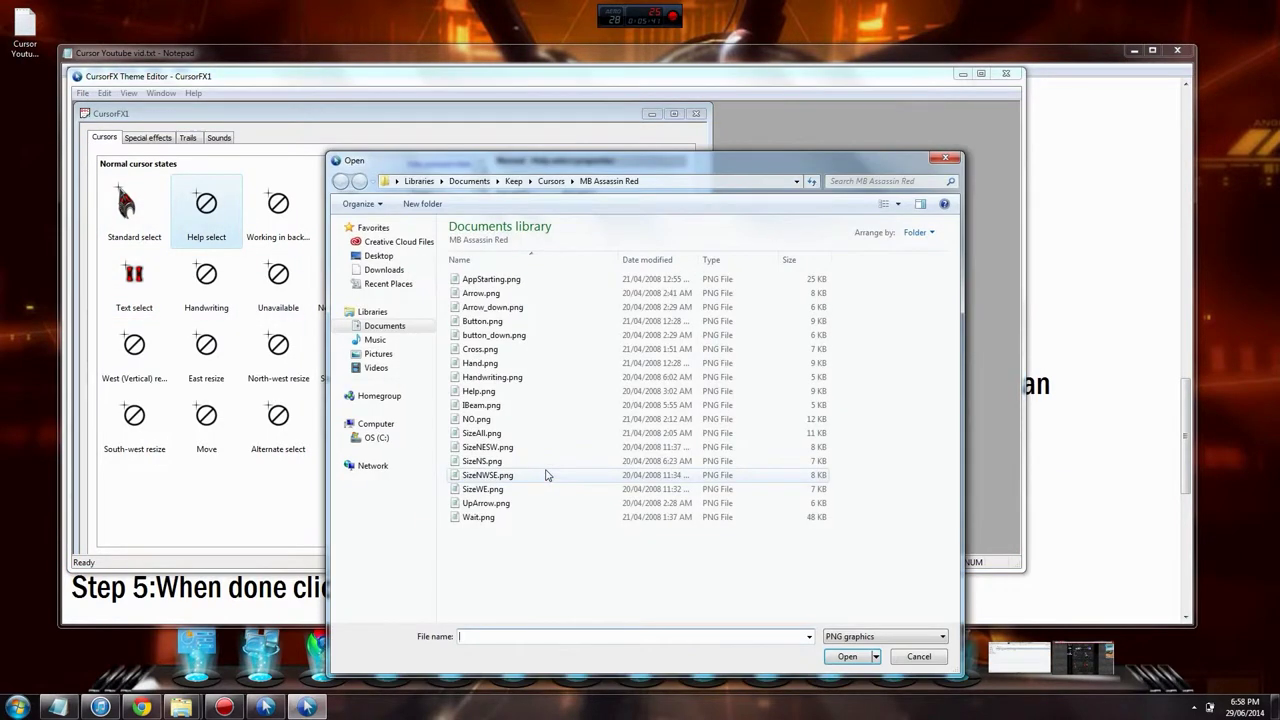
click(479, 391)
click(843, 657)
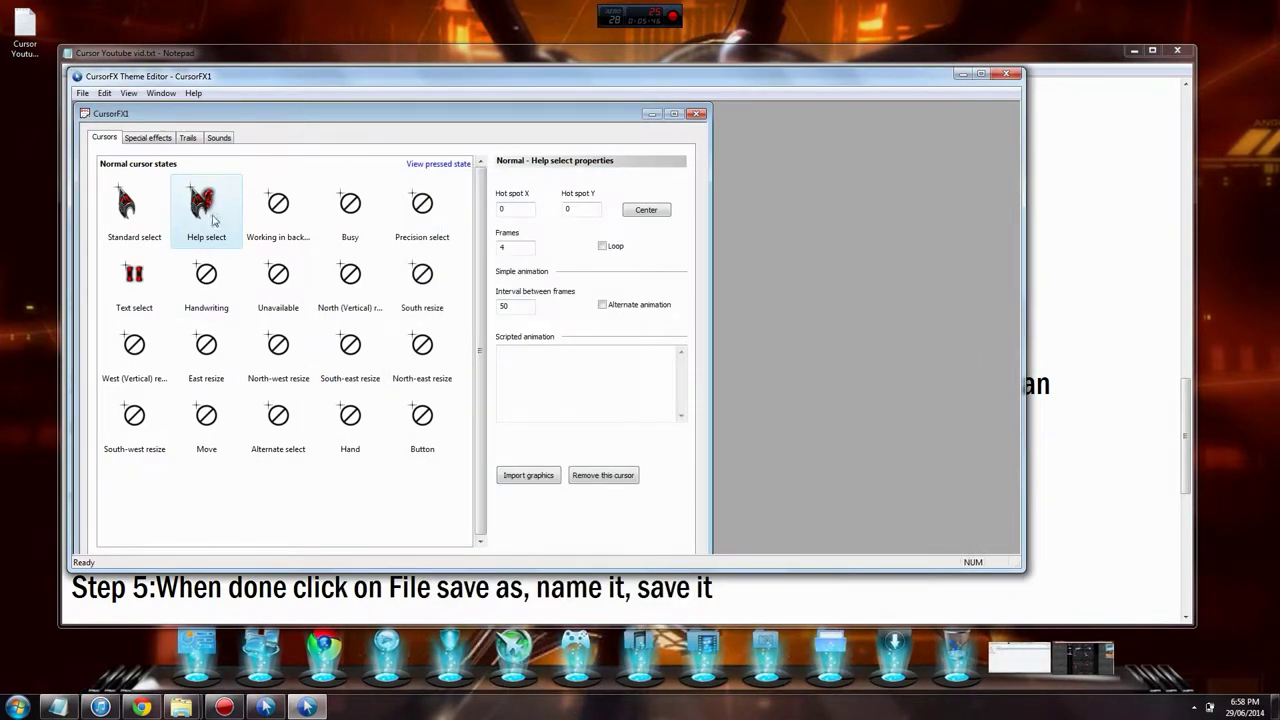
Import Handwriting.png as the graphic for the Handwriting cursor
click(208, 277)
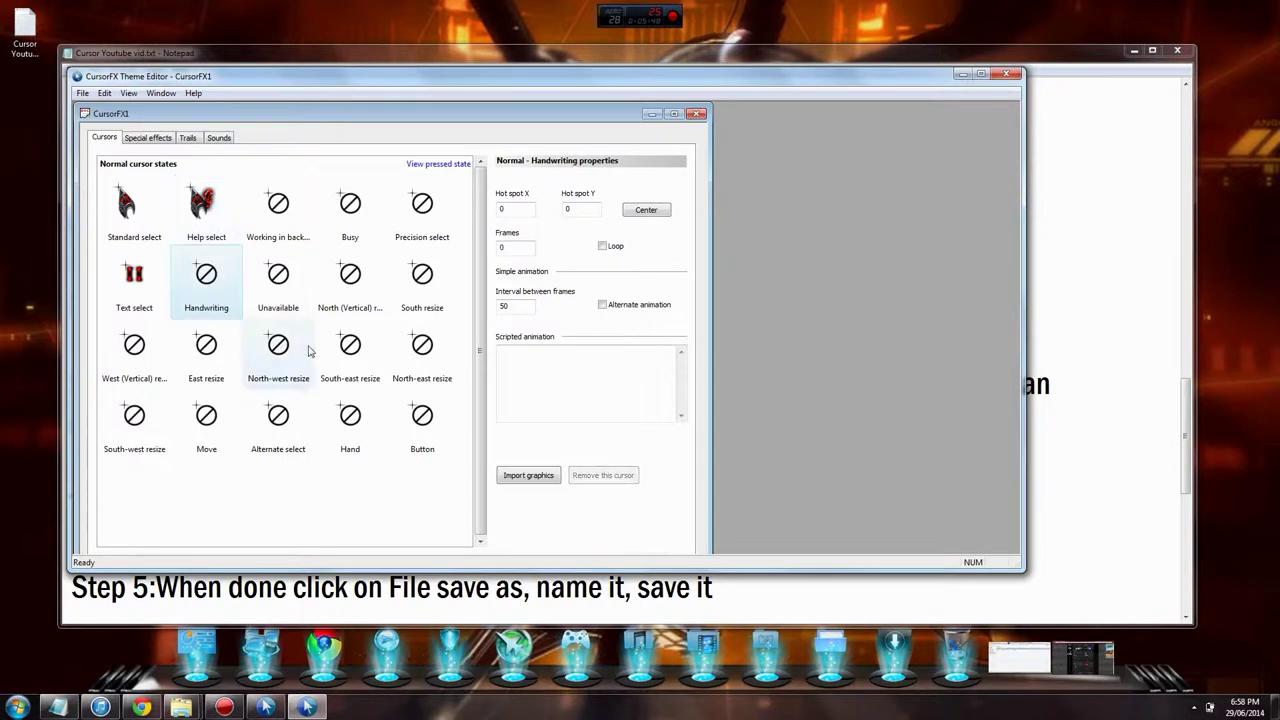
click(528, 476)
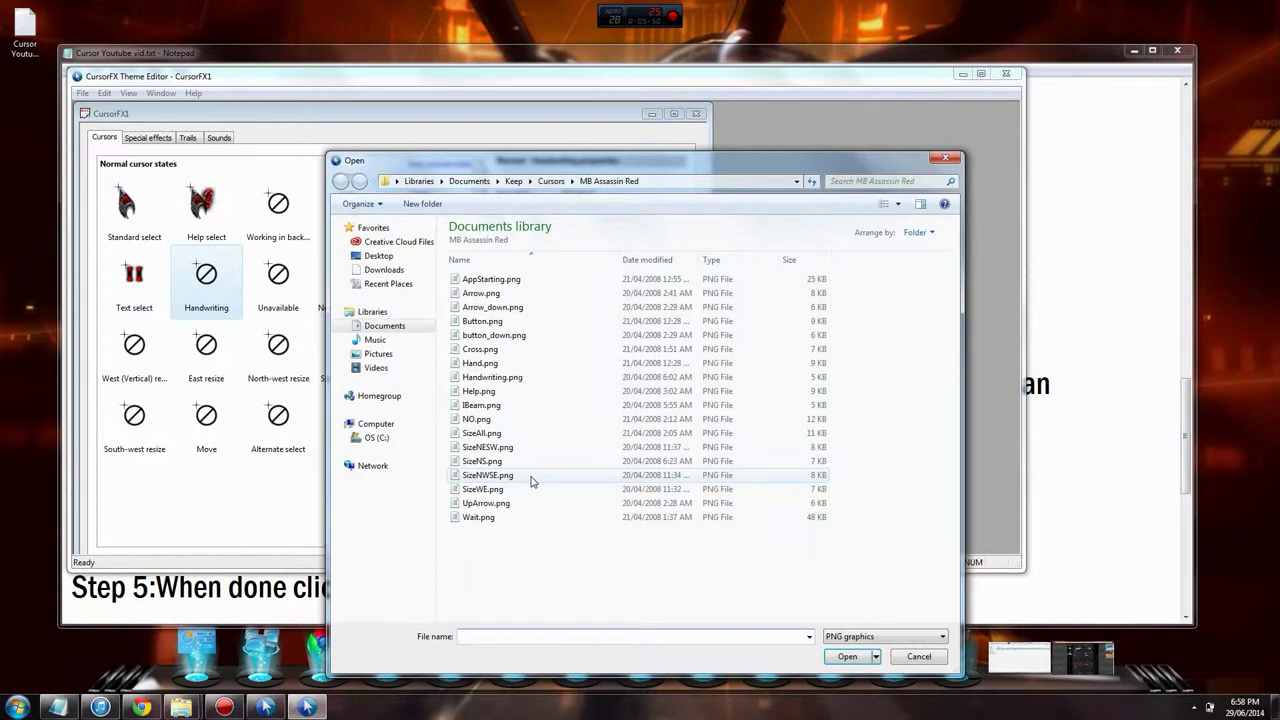
click(500, 379)
click(847, 657)
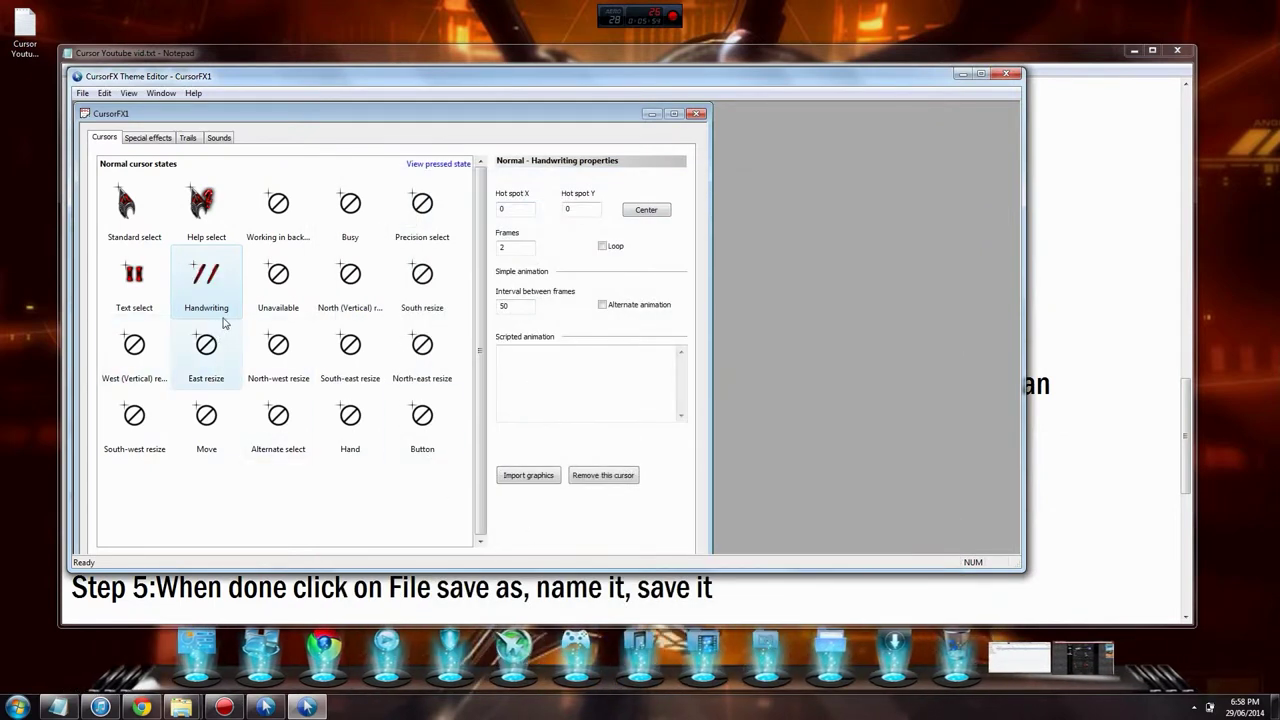
Import NO.png as the graphic for the Unavailable cursor
click(282, 290)
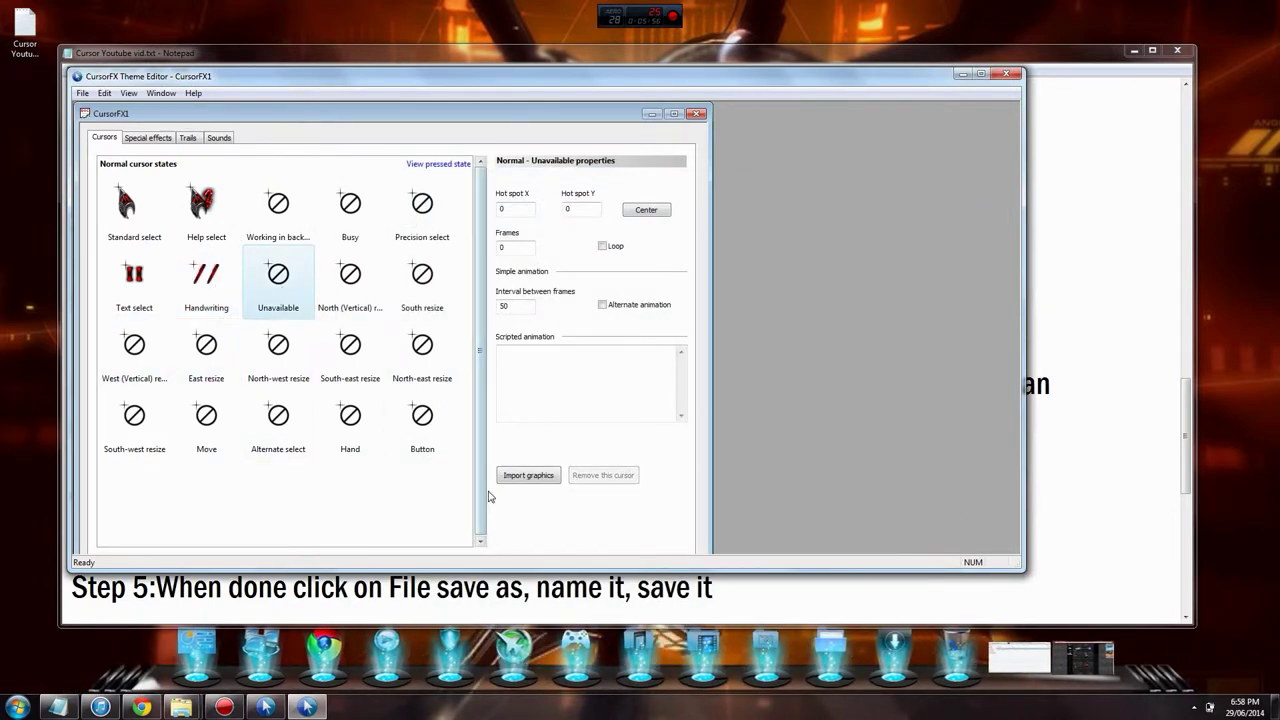
click(527, 476)
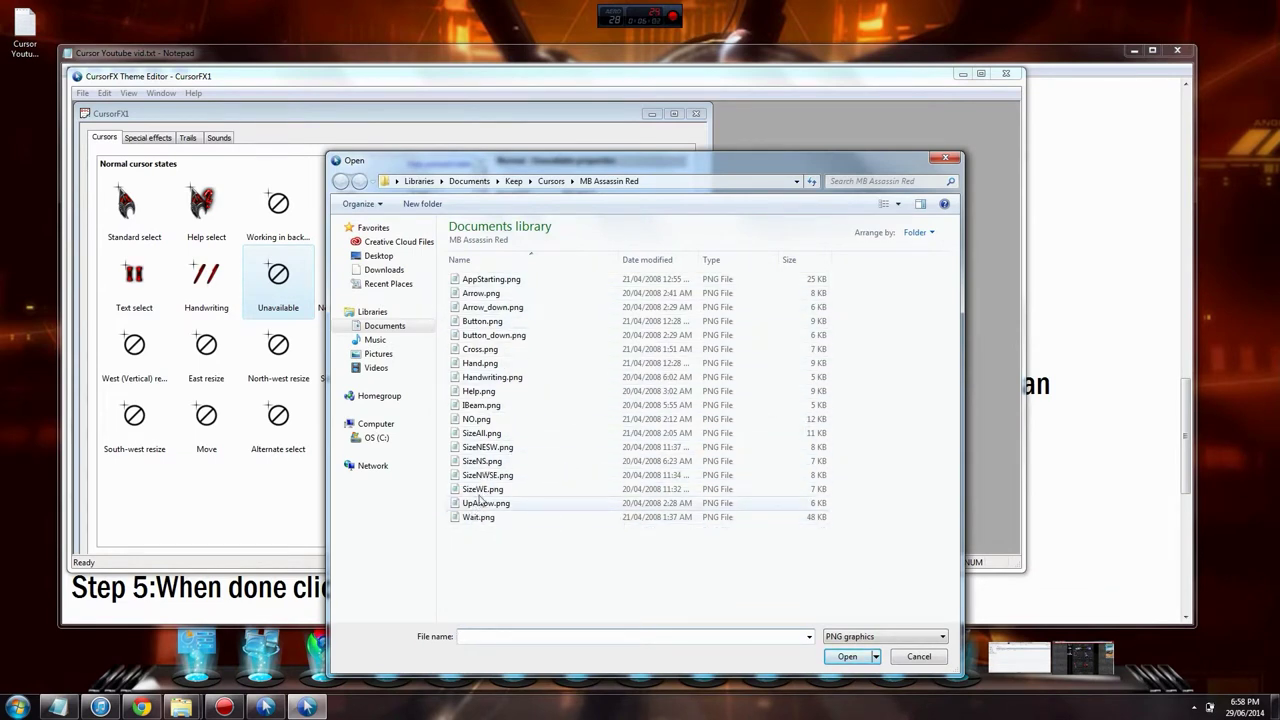
click(477, 419)
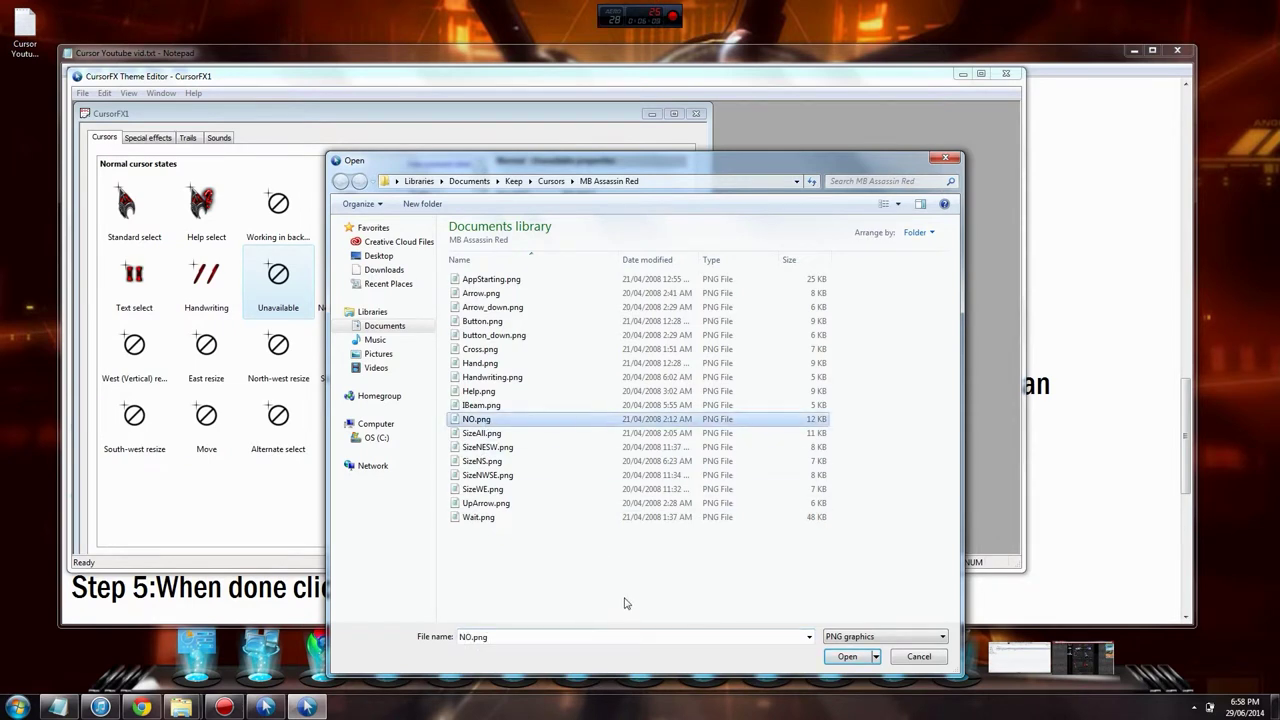
click(847, 657)
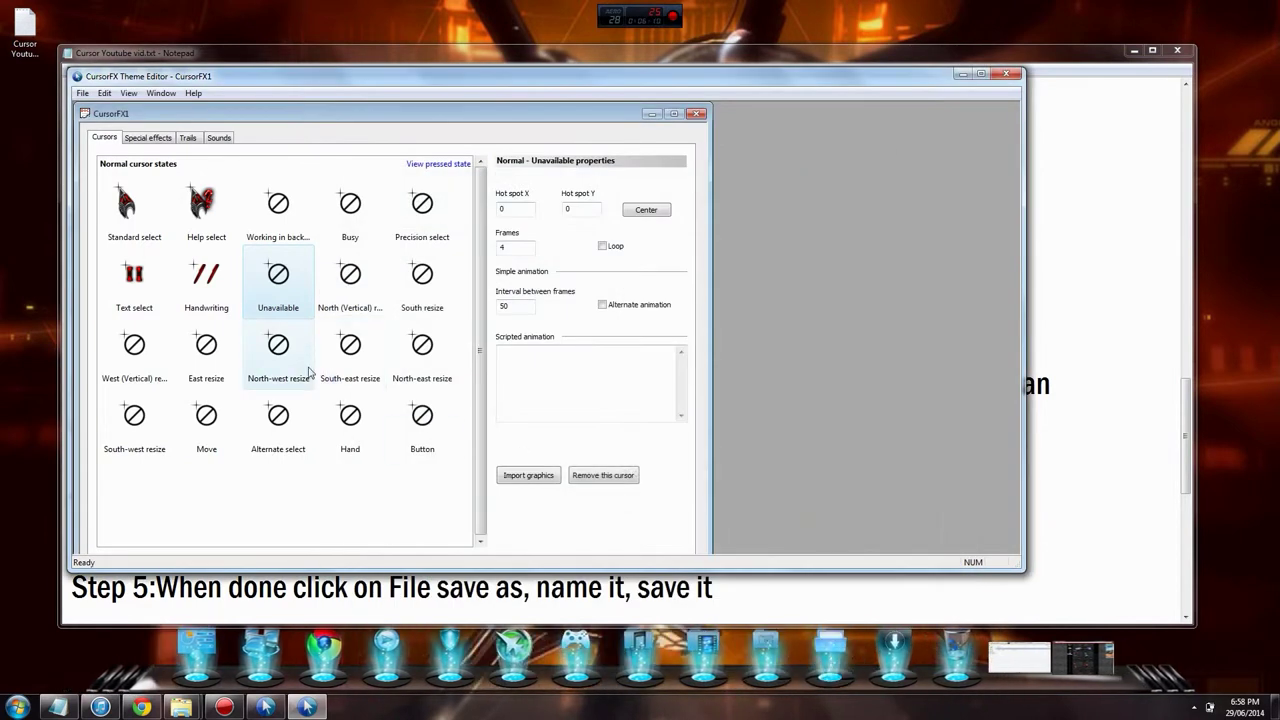
Import Wait.png as the graphic for the Busy cursor
click(361, 231)
click(527, 476)
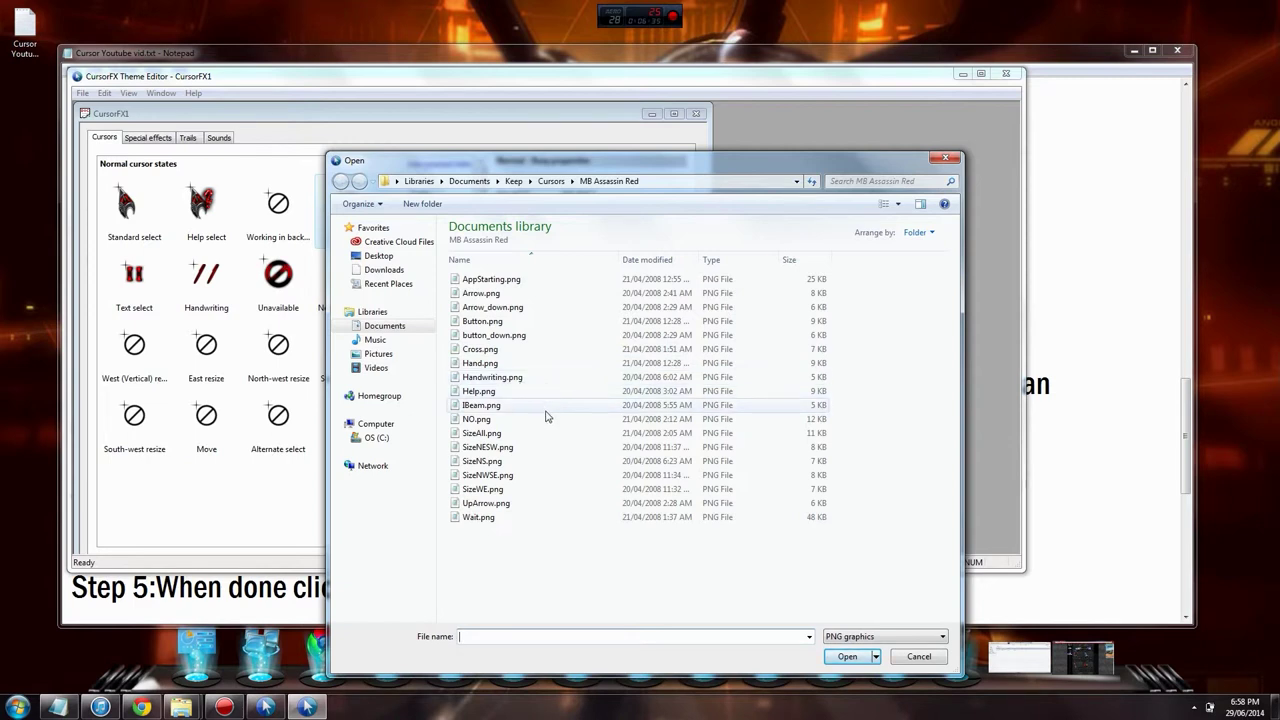
click(532, 518)
click(858, 658)
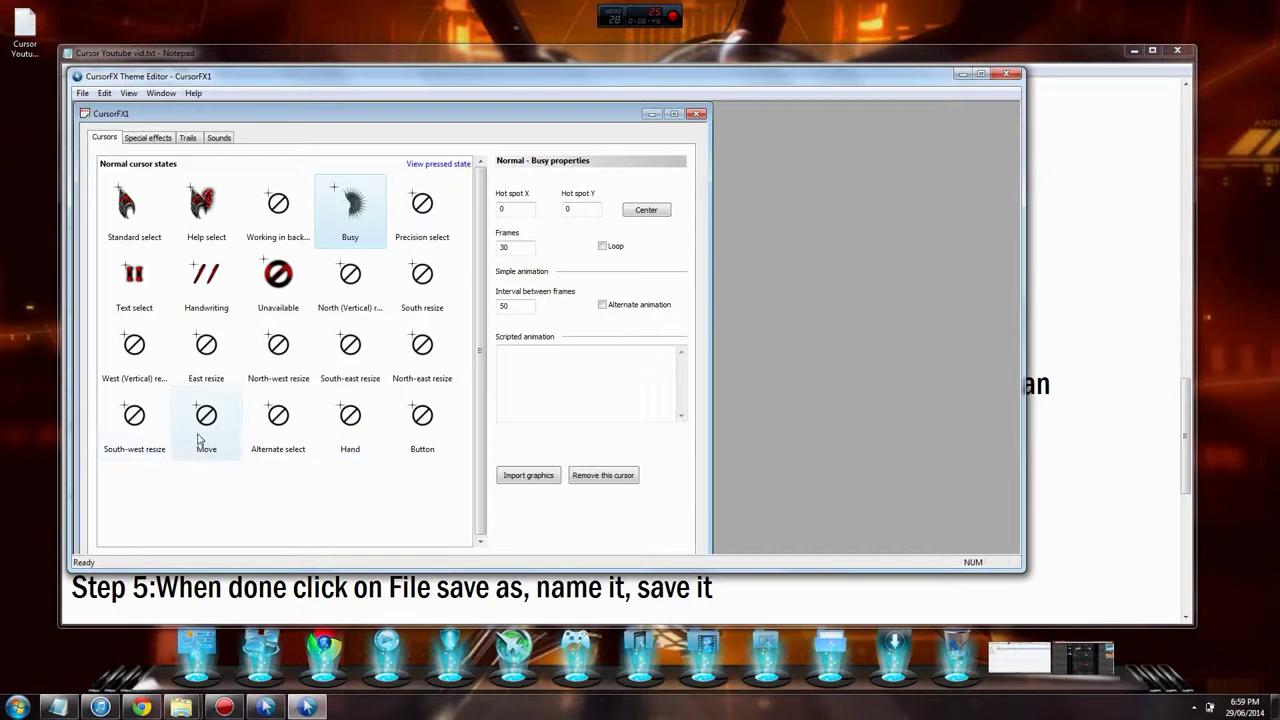
Import Hand.png as the graphic for the Hand cursor
click(352, 437)
click(526, 476)
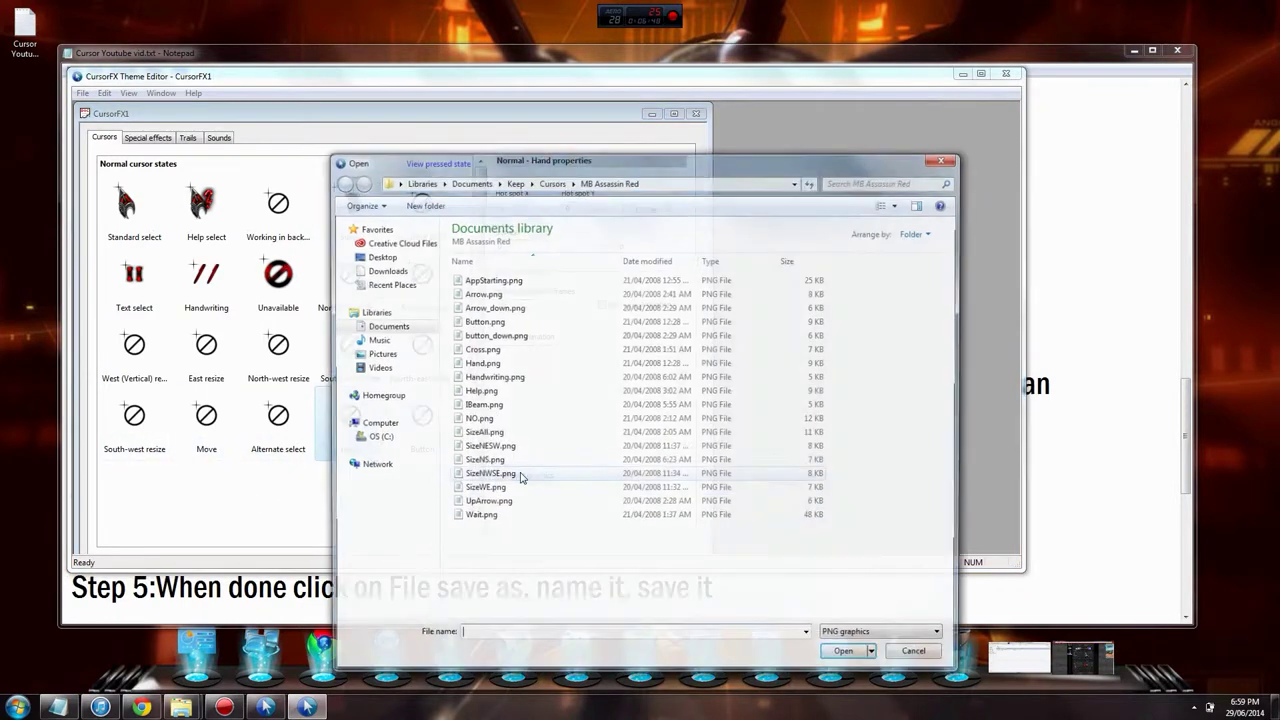
click(480, 363)
click(848, 656)
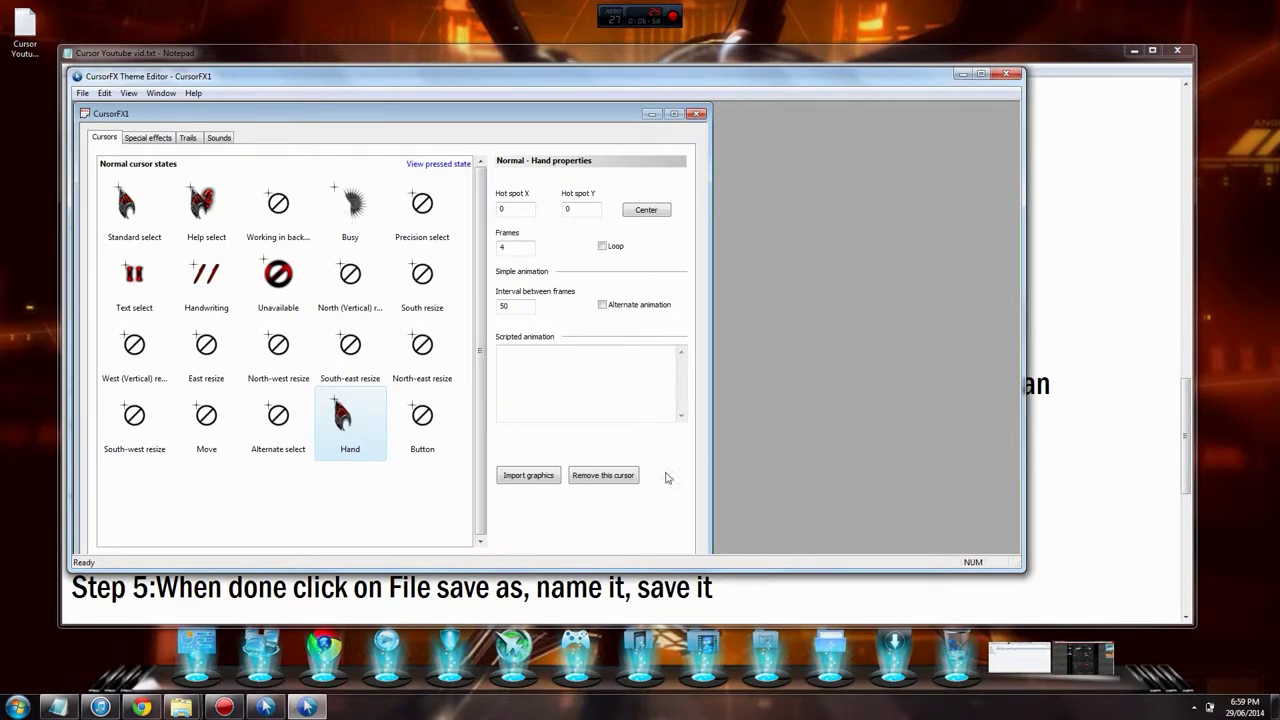
Import SizeNS.png as the graphic for both the North (Vertical) resize and South resize cursors
click(349, 295)
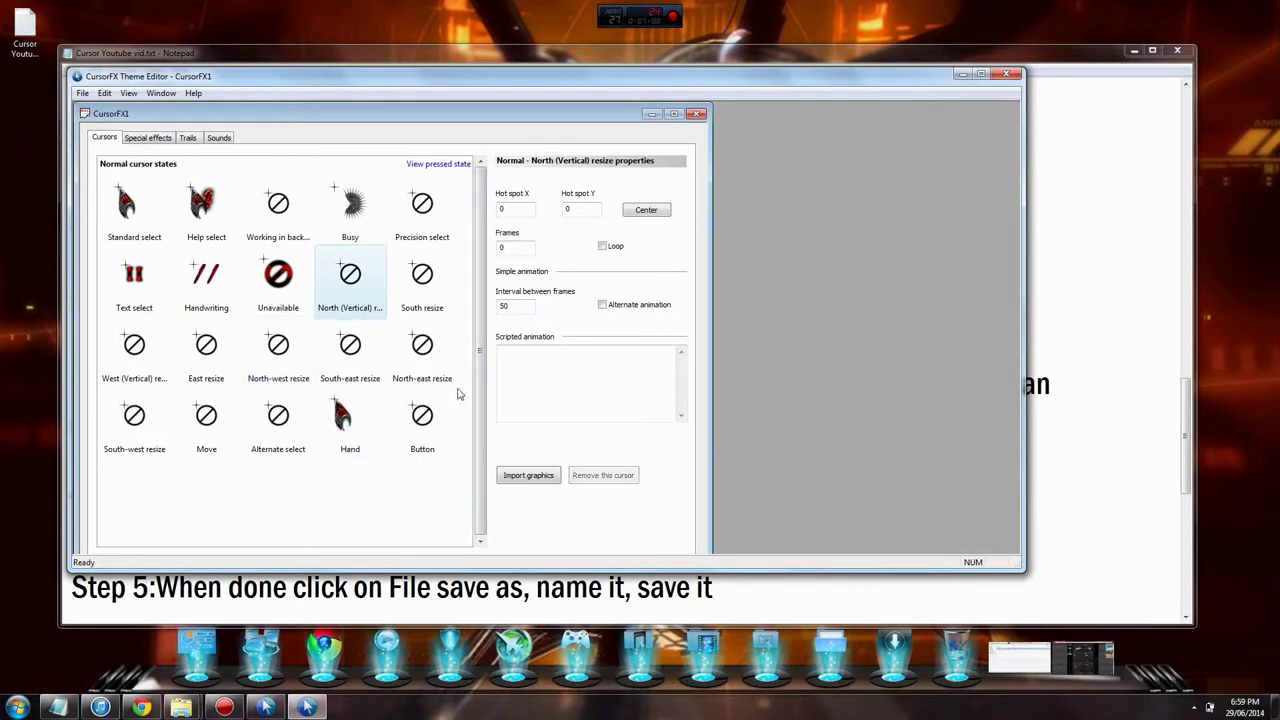
click(530, 475)
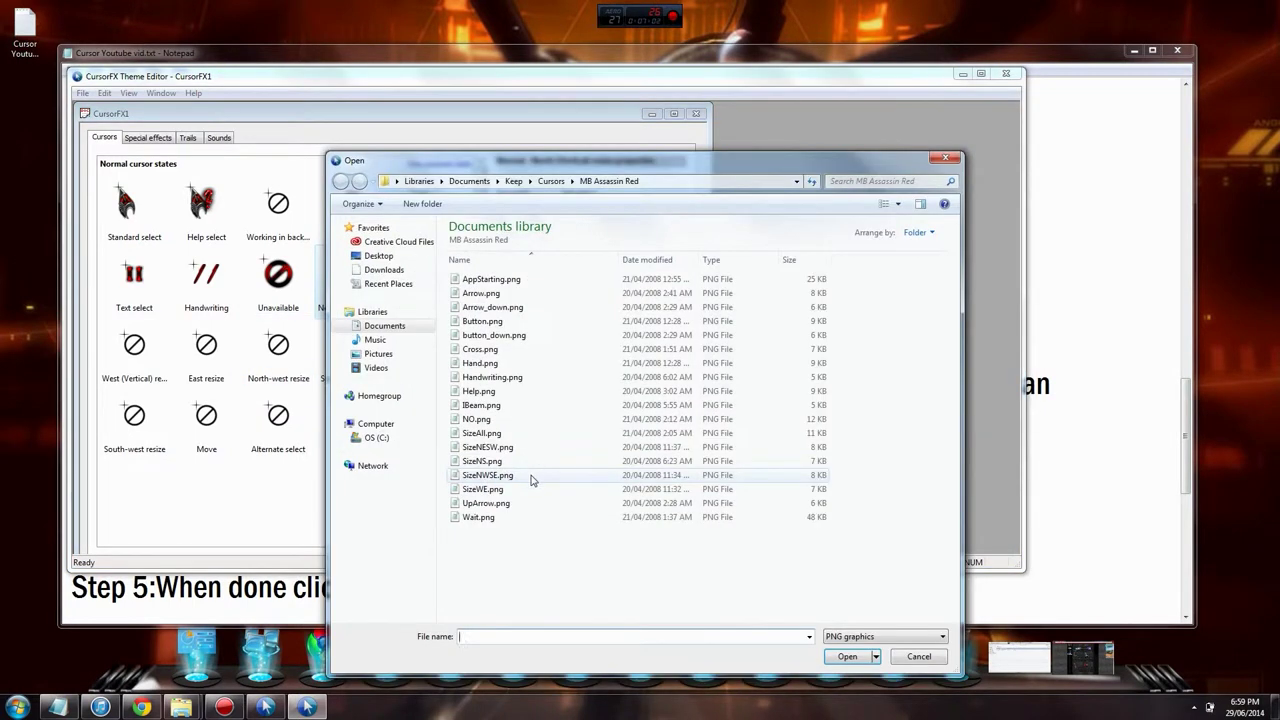
click(519, 464)
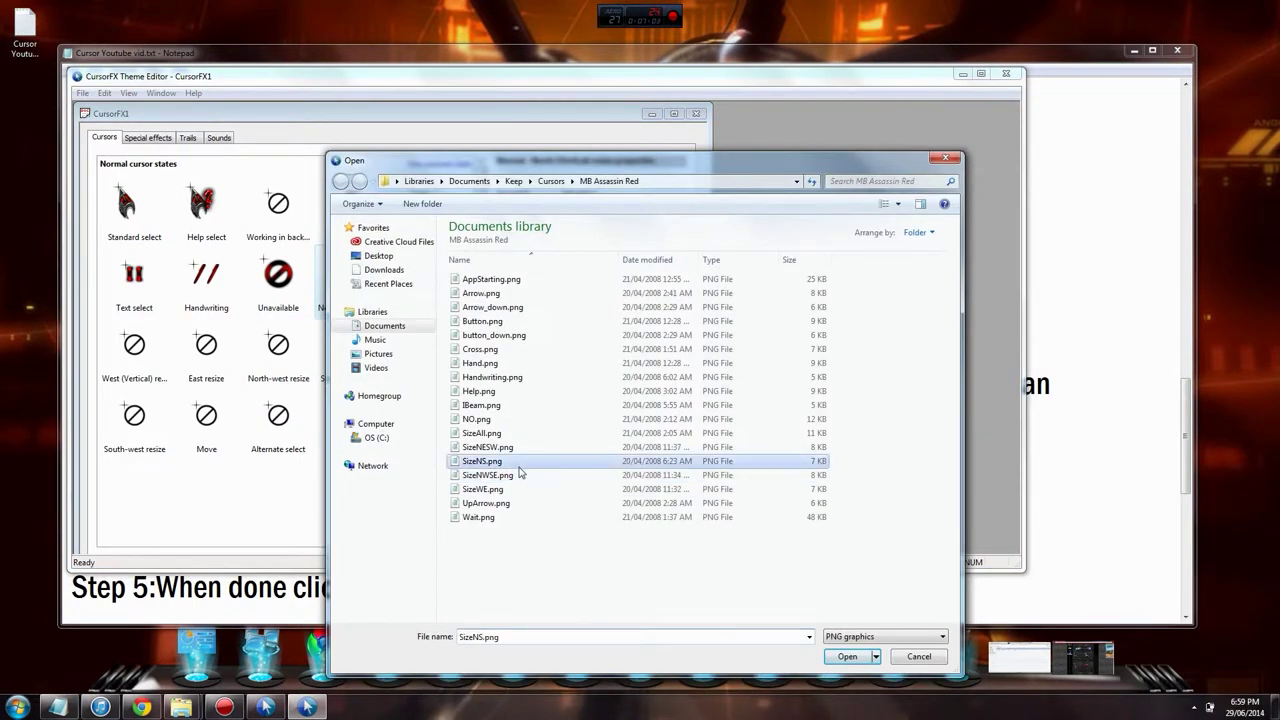
click(848, 657)
click(422, 280)
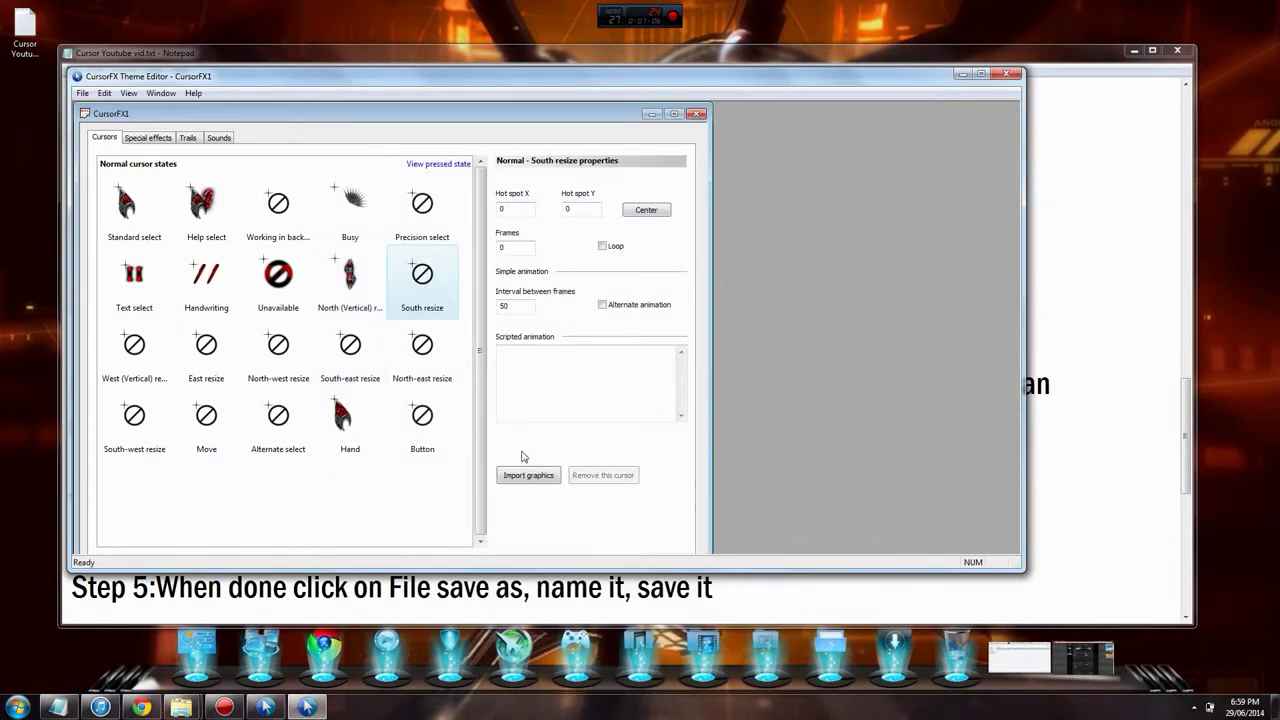
click(529, 475)
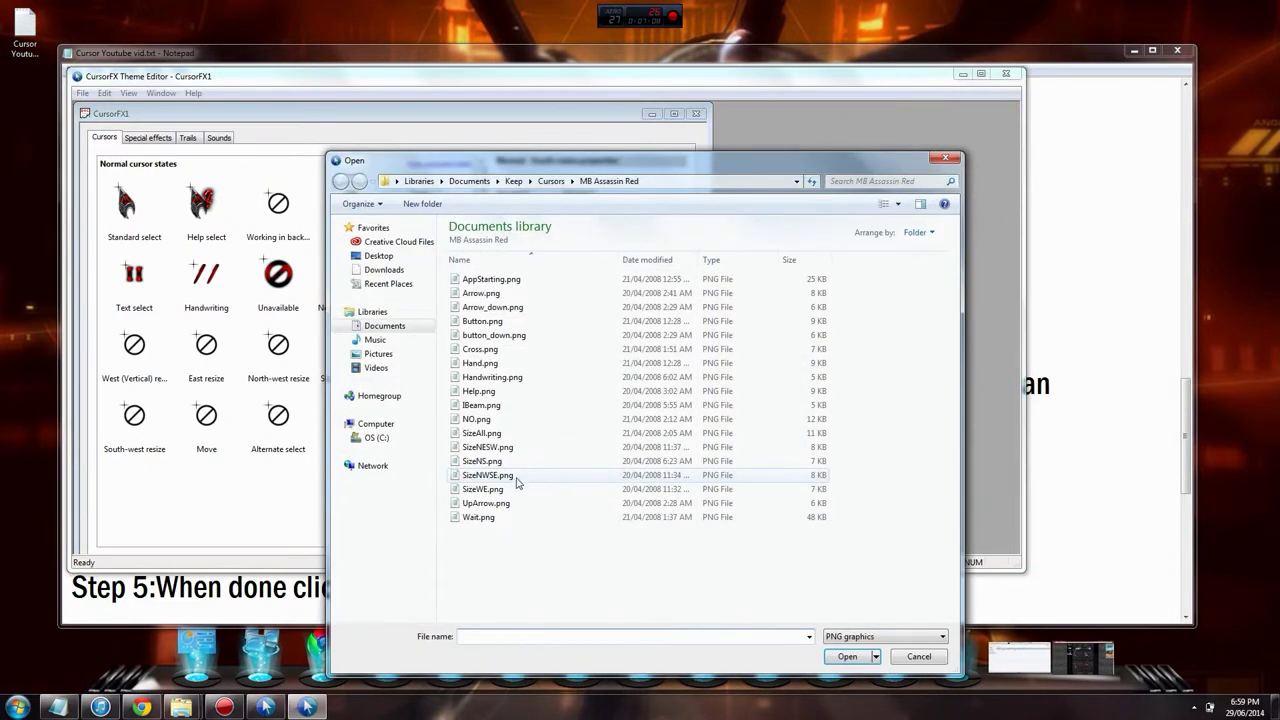
click(484, 461)
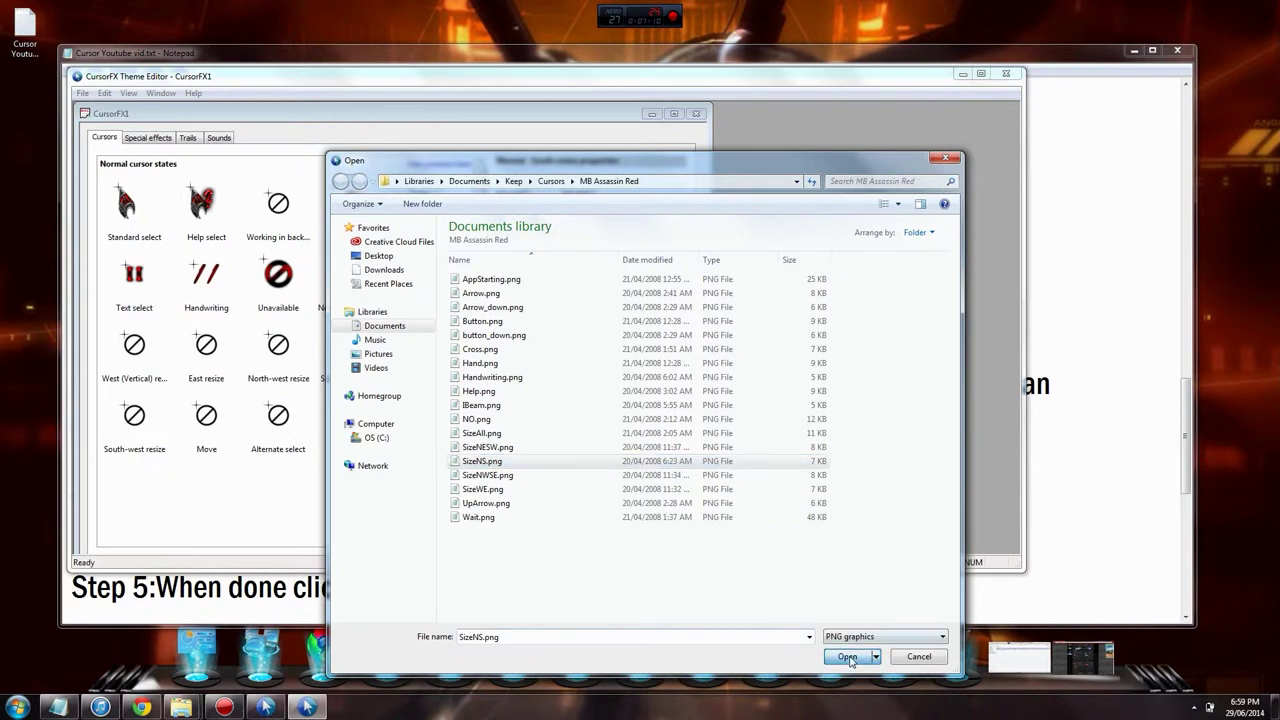
click(847, 657)
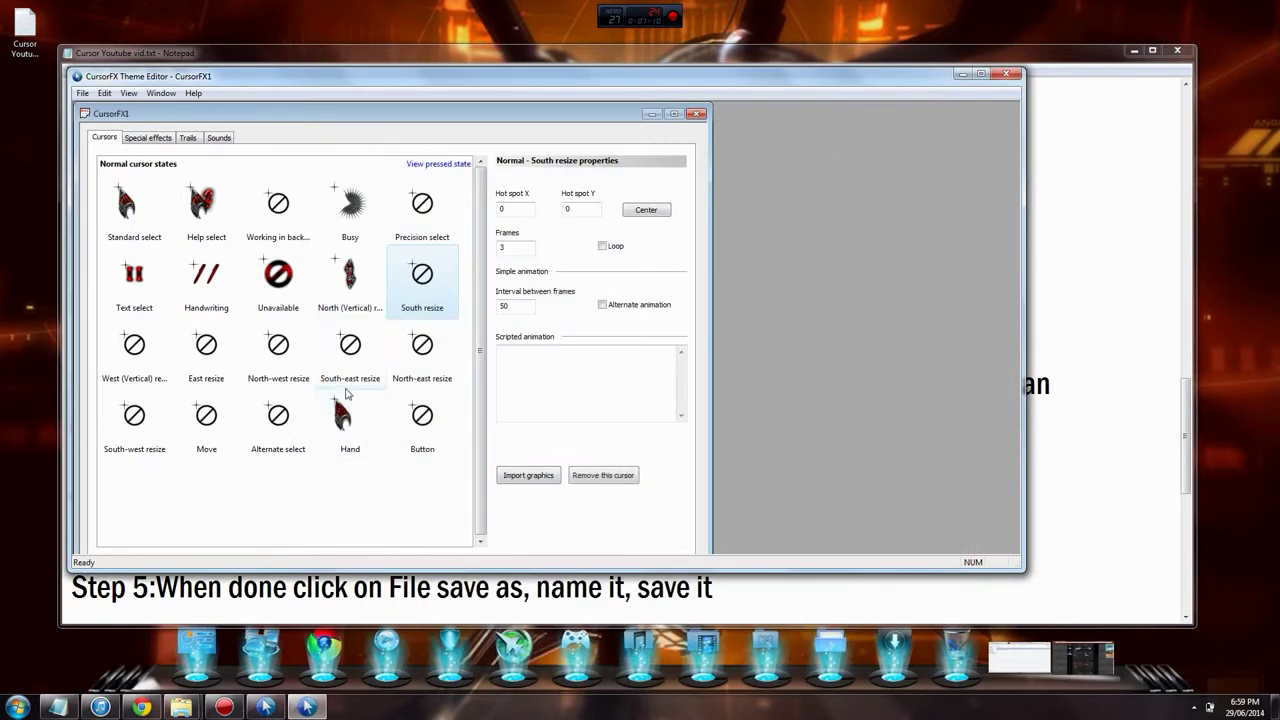
Import SizeNWSE.png as the graphic for the West (Vertical) resize cursor
click(132, 352)
click(515, 477)
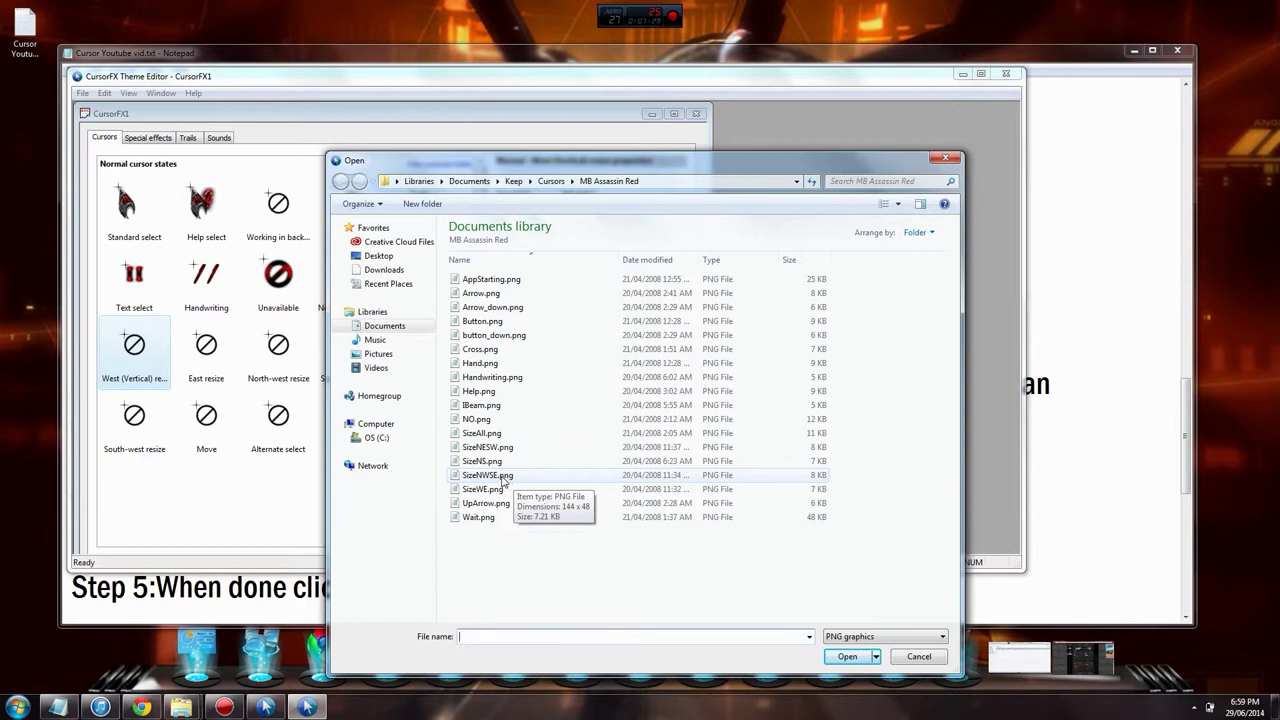
click(503, 477)
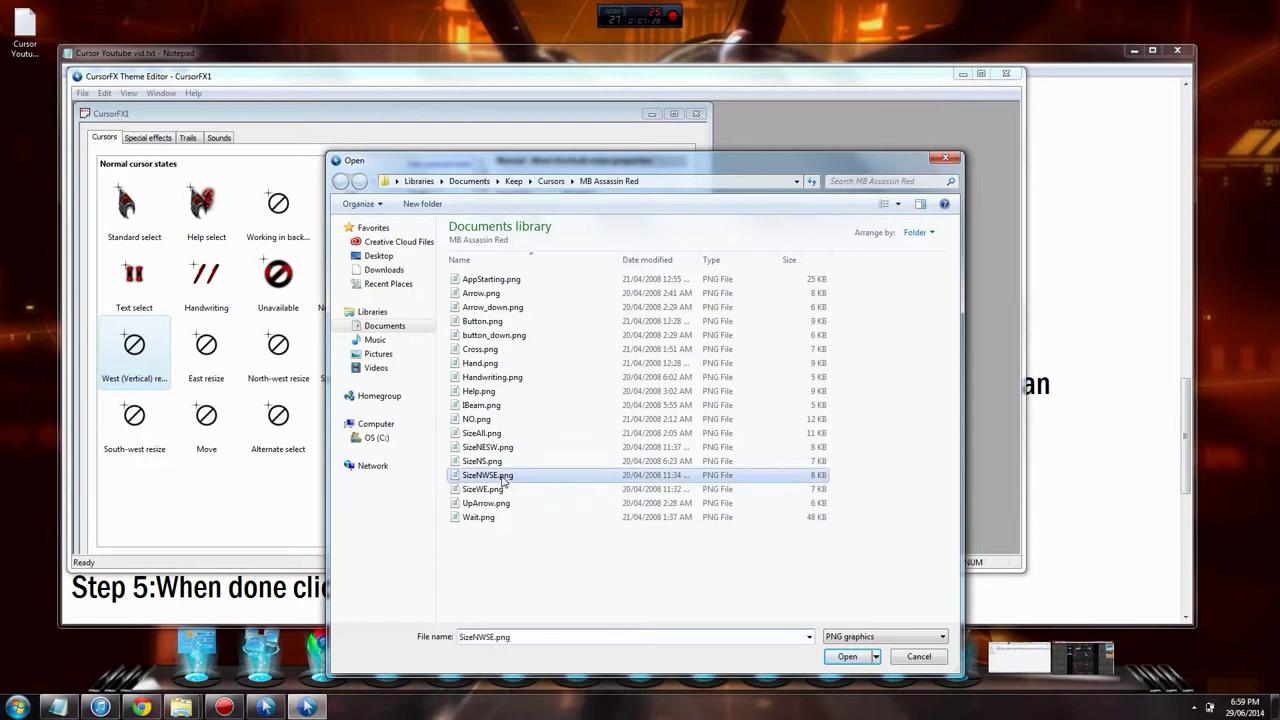
click(847, 657)
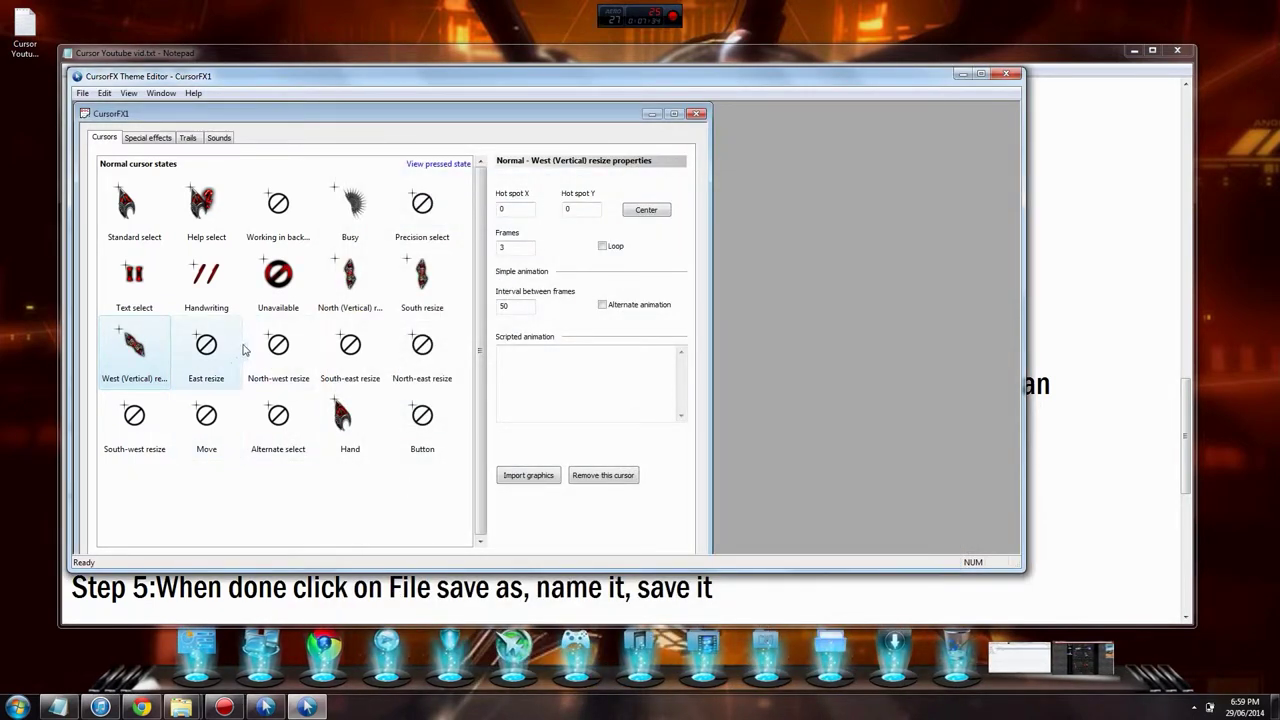
Import SizeNWSE.png as the graphic for the North-west resize cursor
click(293, 372)
click(527, 476)
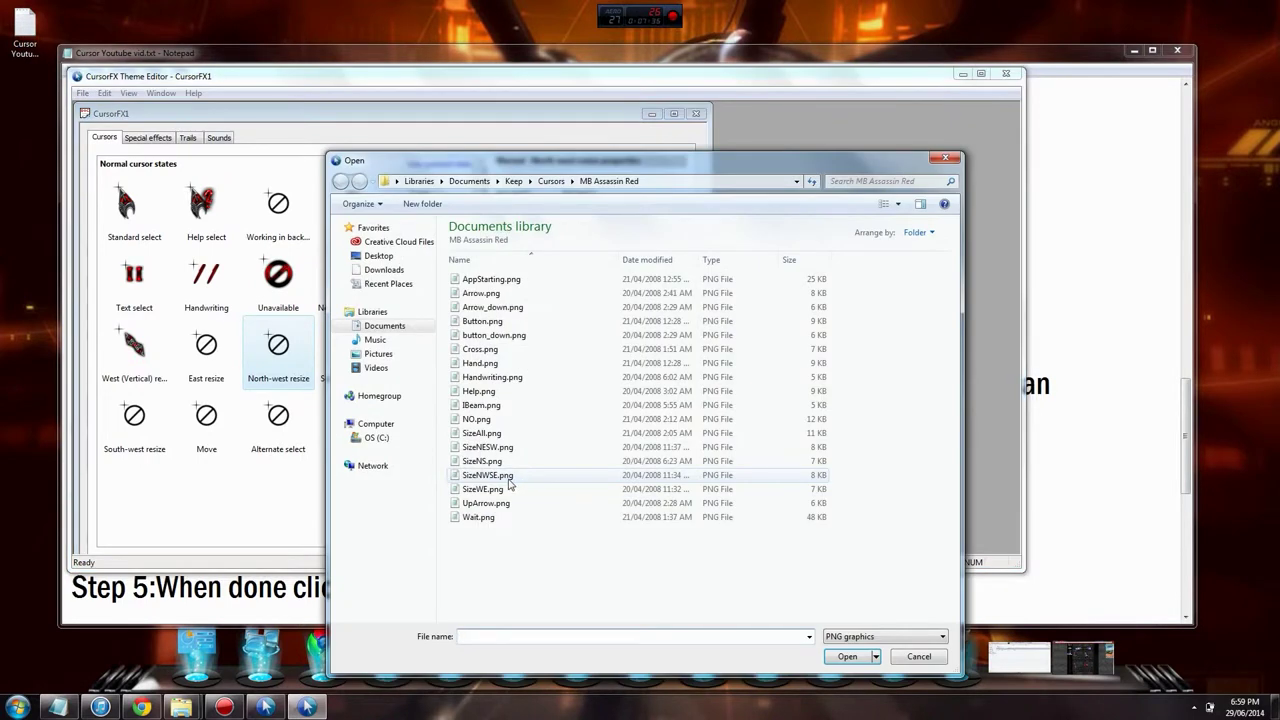
click(507, 476)
click(847, 656)
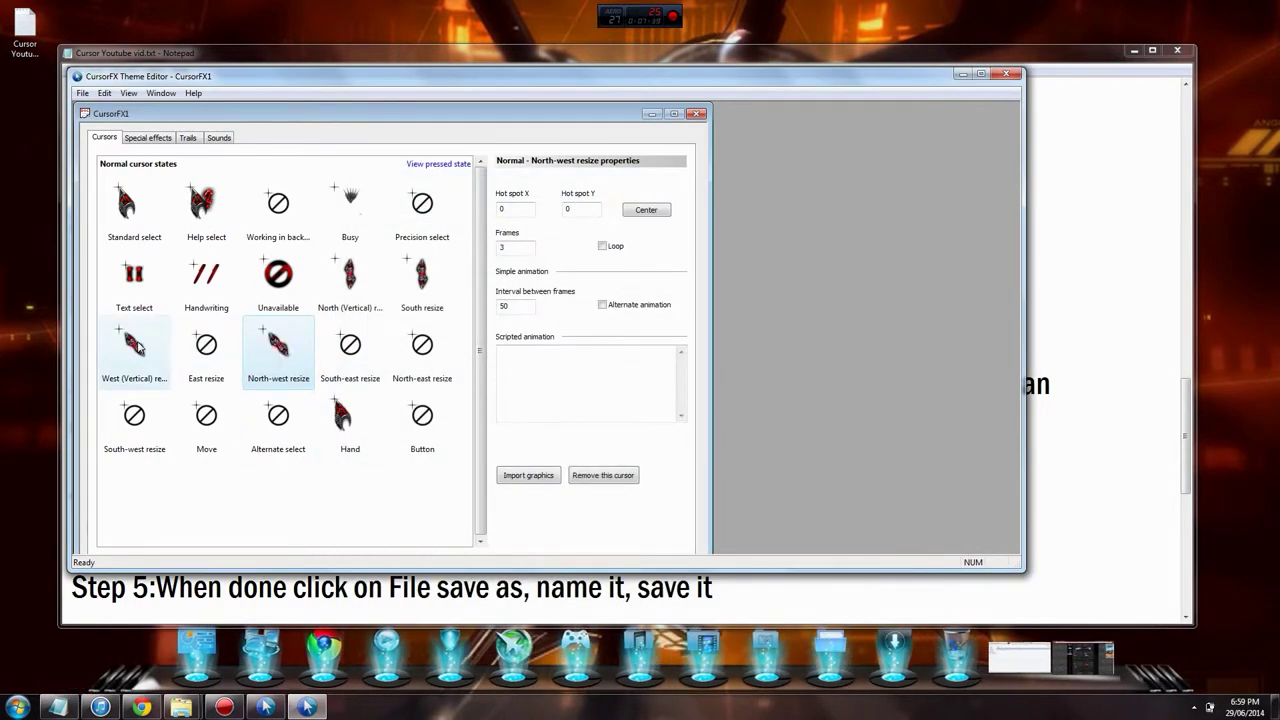
Import SizeWE.png as the graphic for both the West (Vertical) resize and East resize cursors
click(134, 345)
click(515, 476)
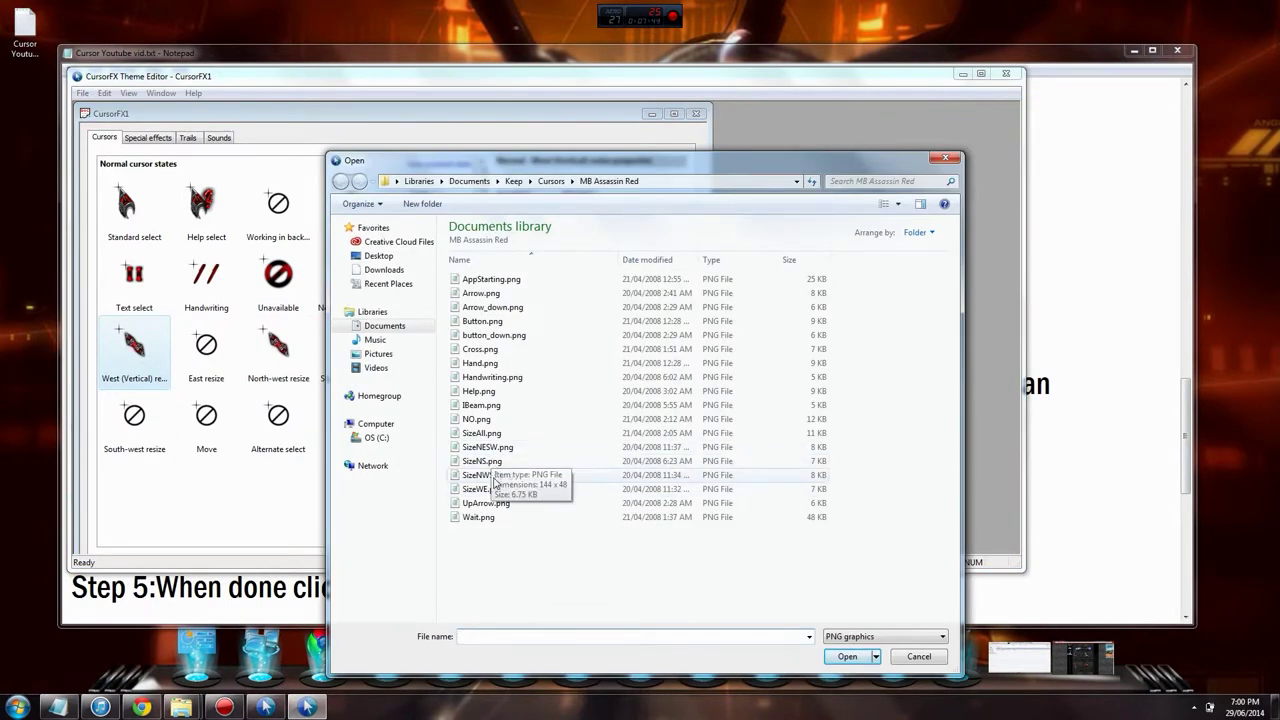
click(480, 489)
click(847, 656)
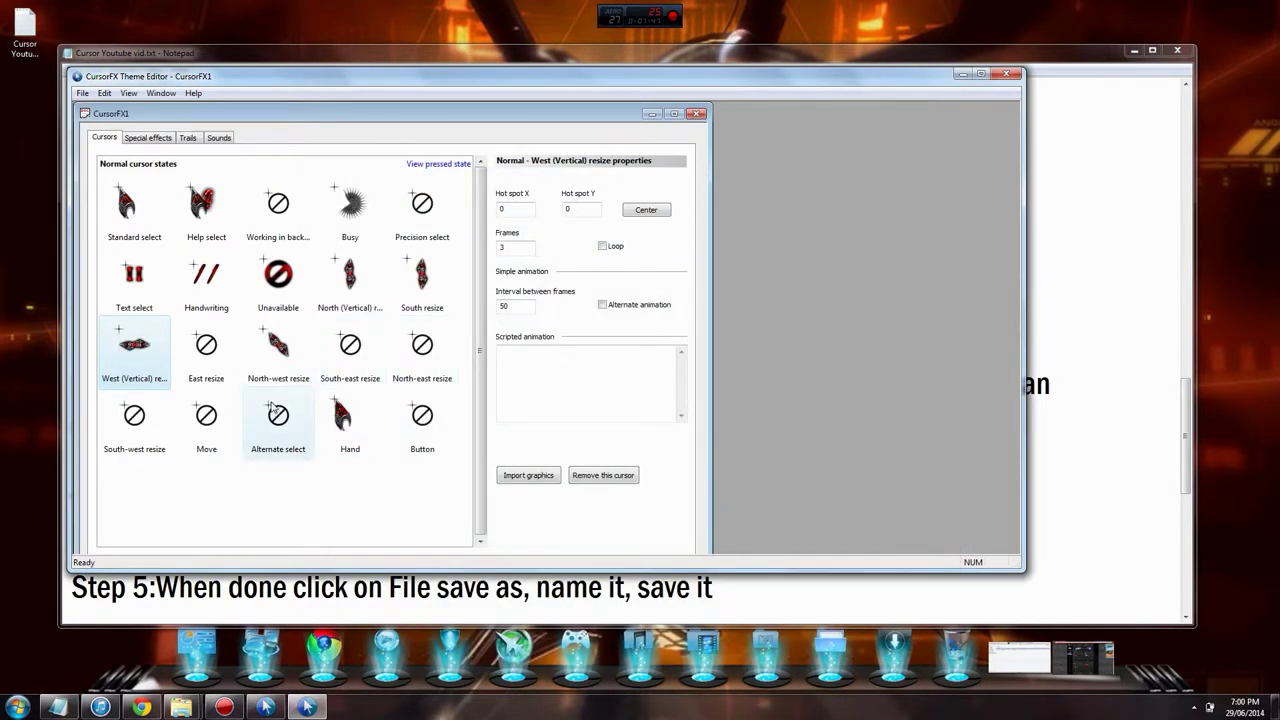
click(206, 365)
click(510, 472)
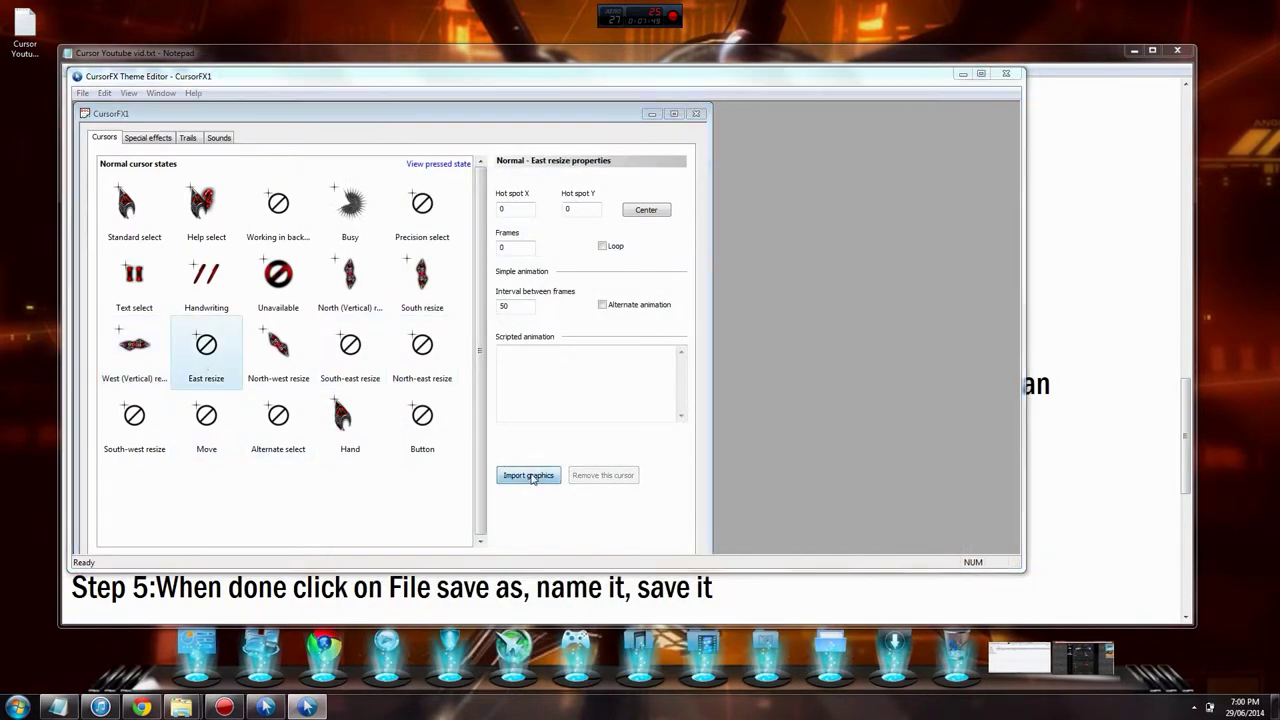
click(528, 489)
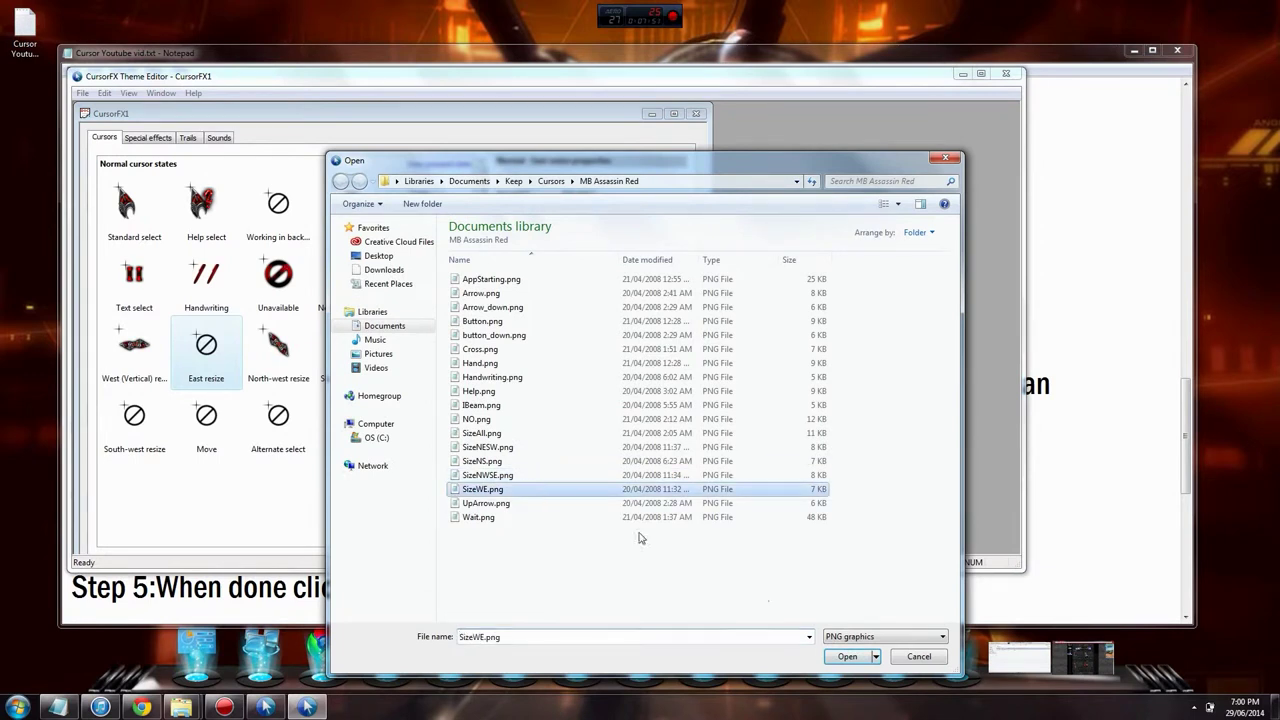
click(845, 656)
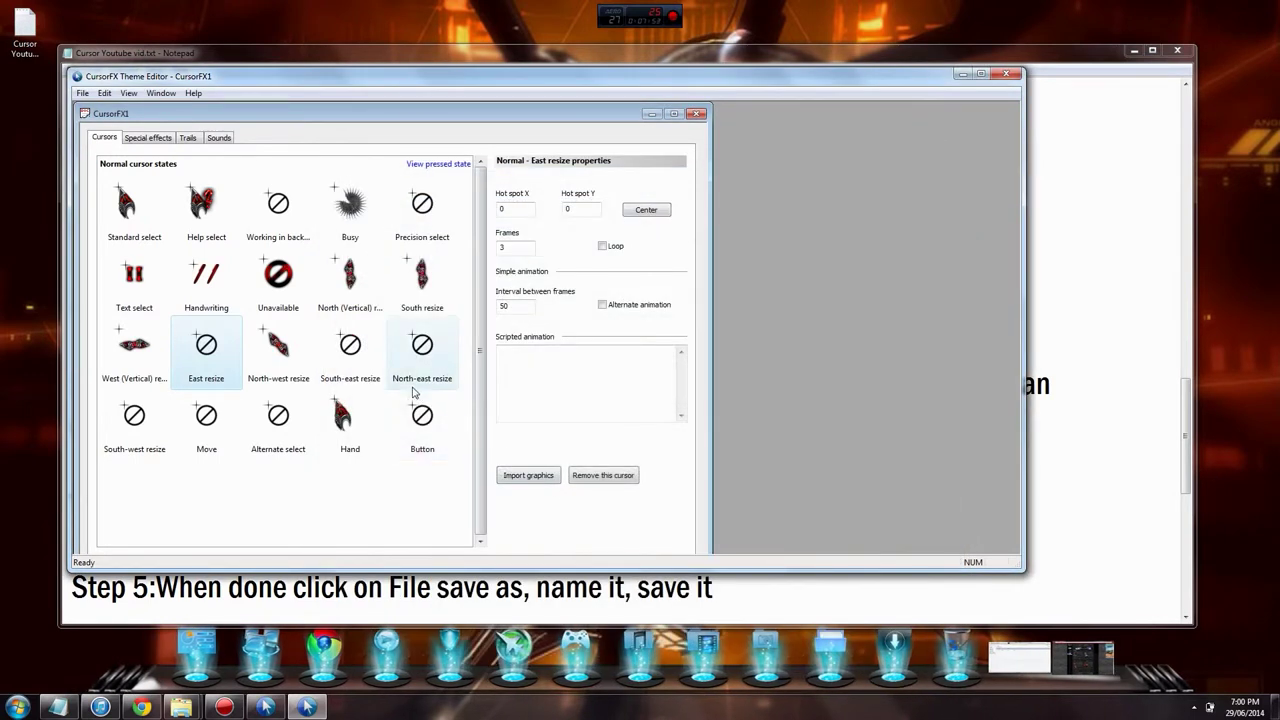
Import SizeNWSE.png as the graphic for the South-east resize cursor
click(350, 355)
click(528, 475)
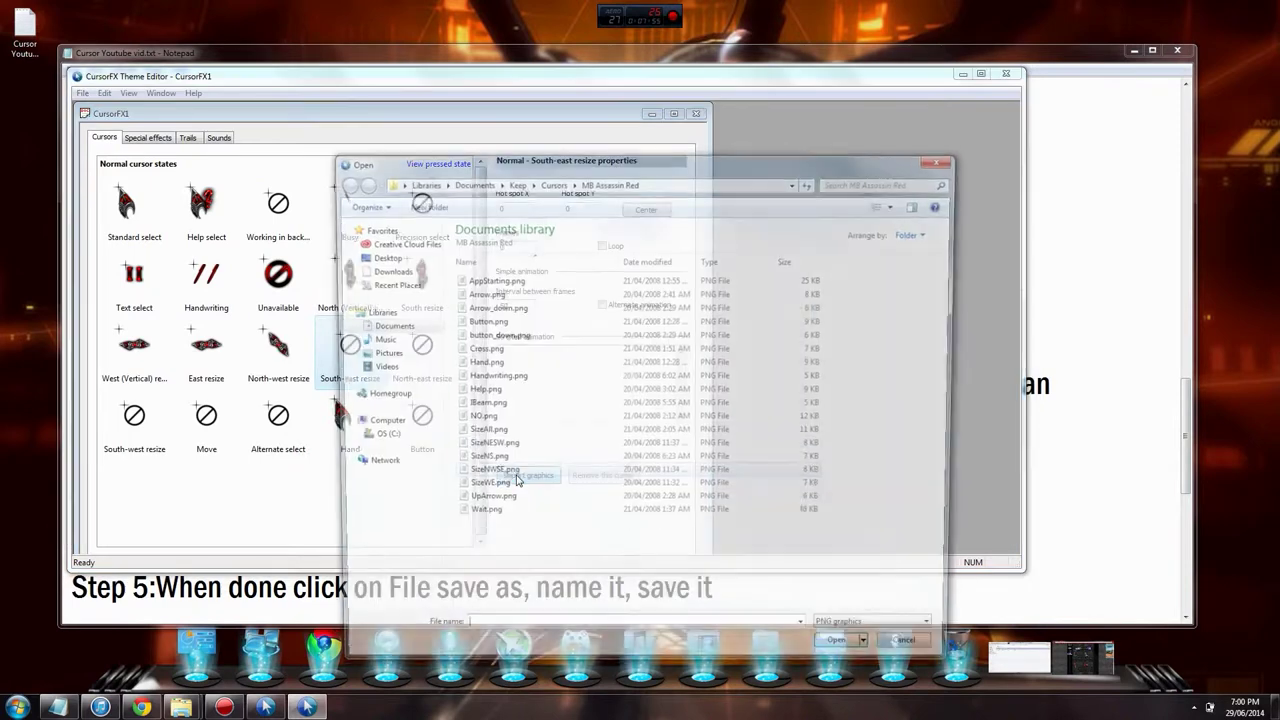
click(512, 478)
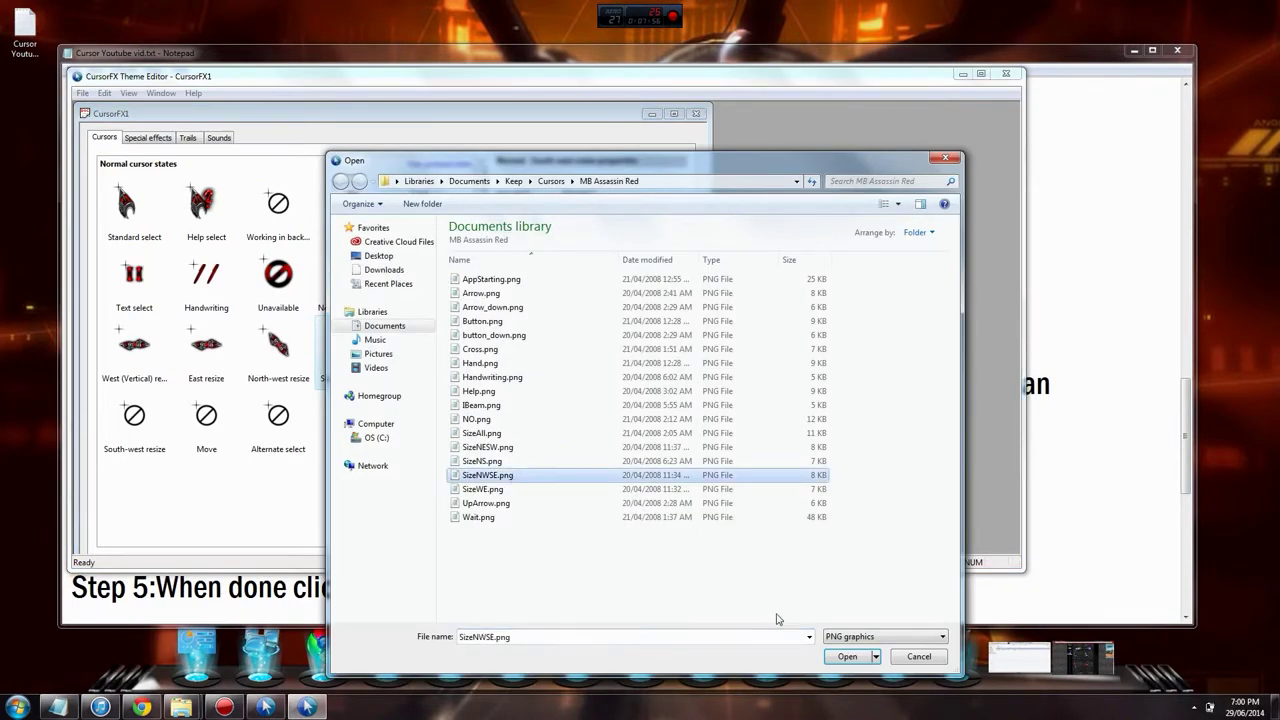
click(845, 657)
Import SizeNESW.png as the graphic for both the North-east resize and South-west resize cursors
click(437, 346)
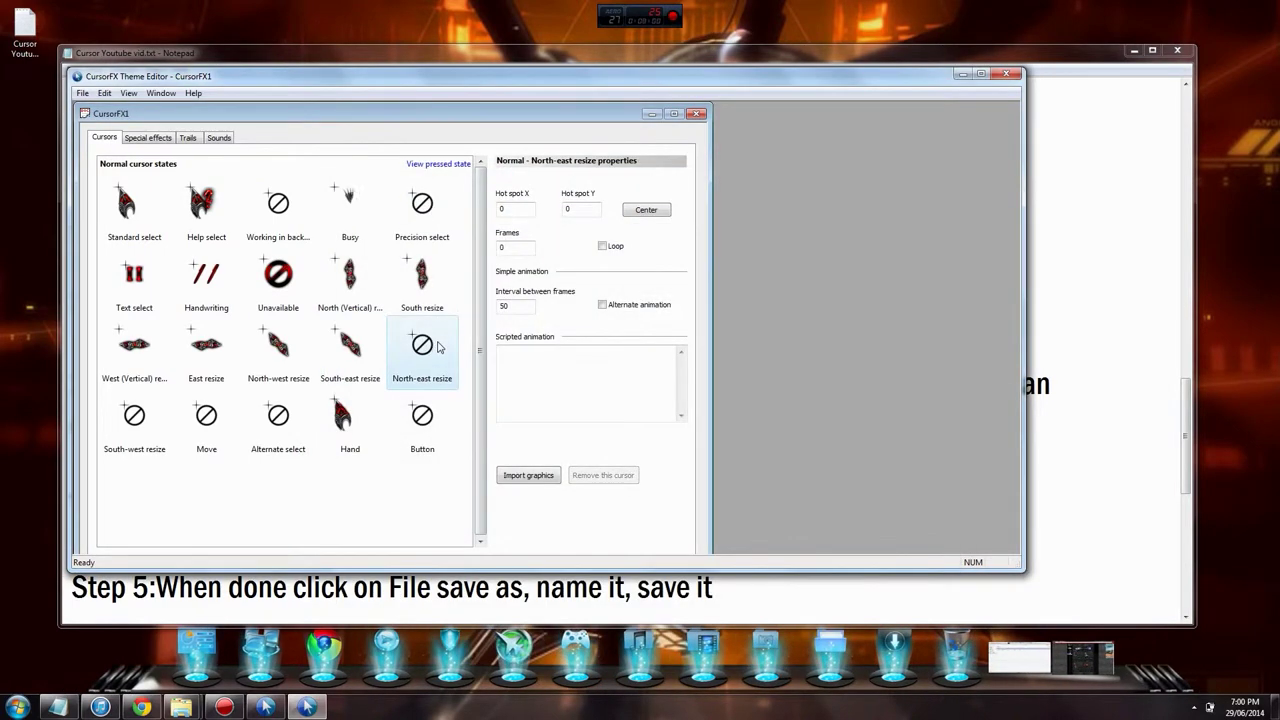
click(528, 477)
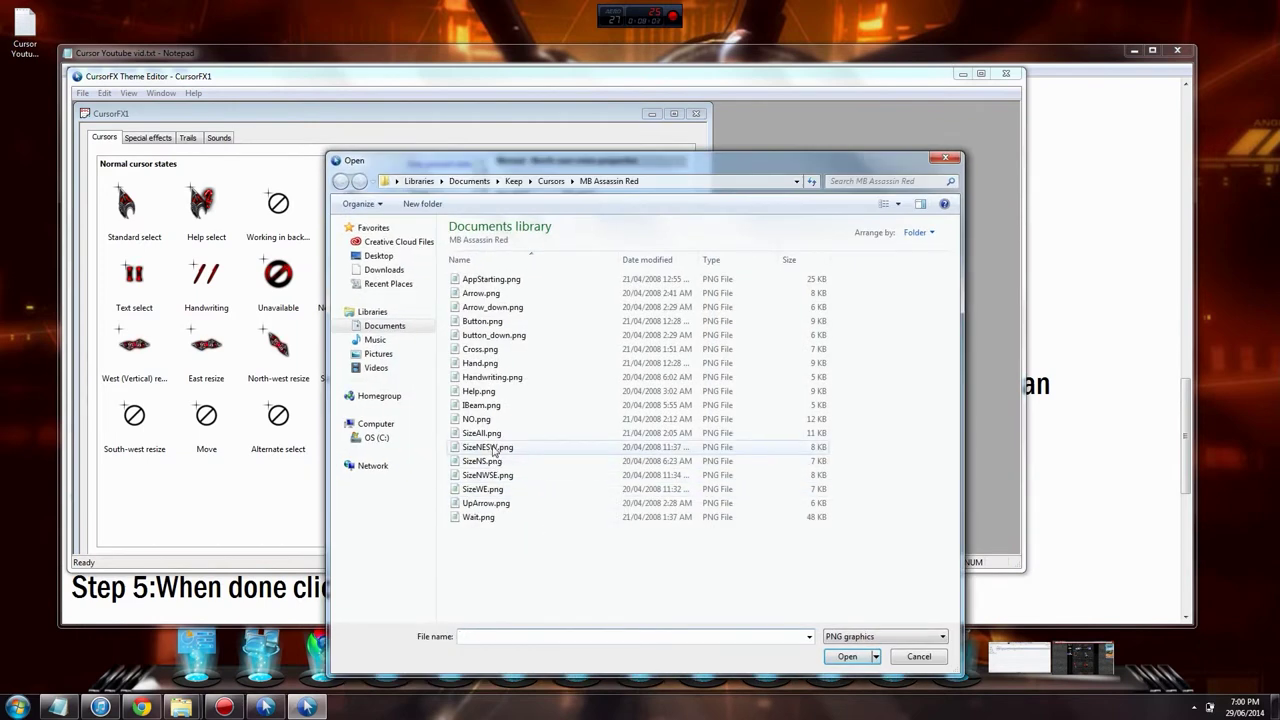
click(493, 452)
click(845, 657)
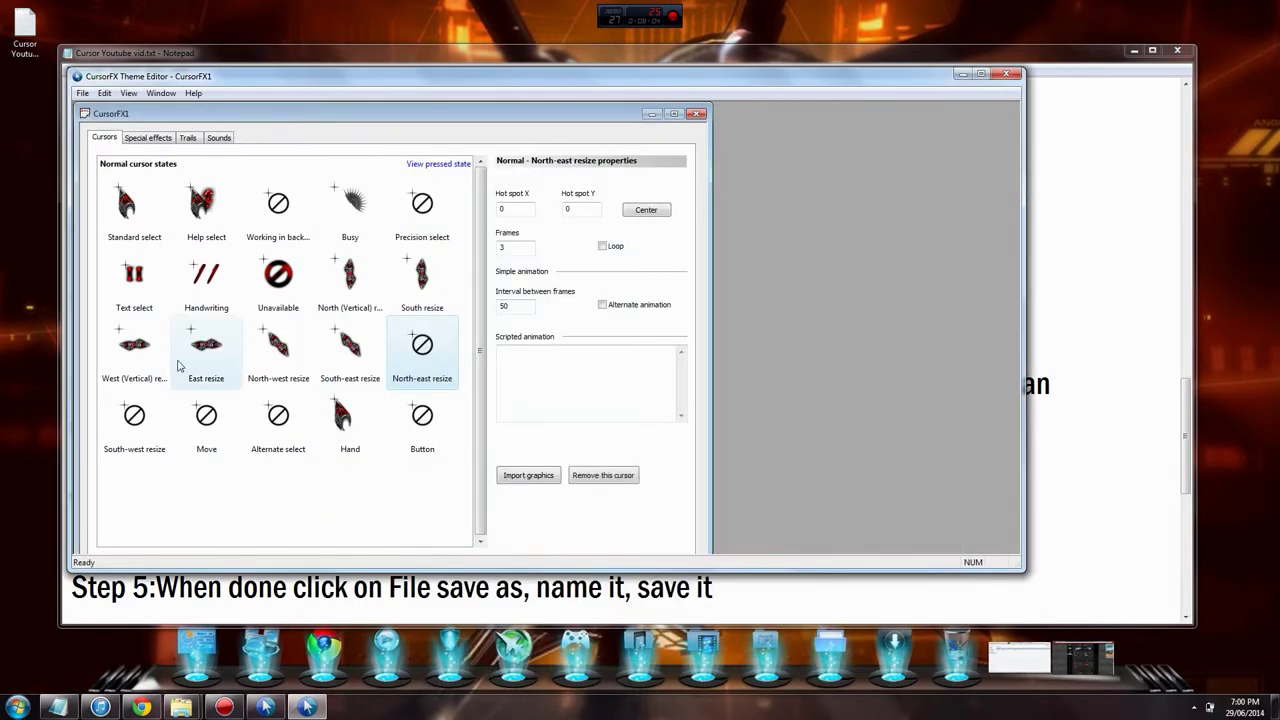
click(143, 435)
click(528, 475)
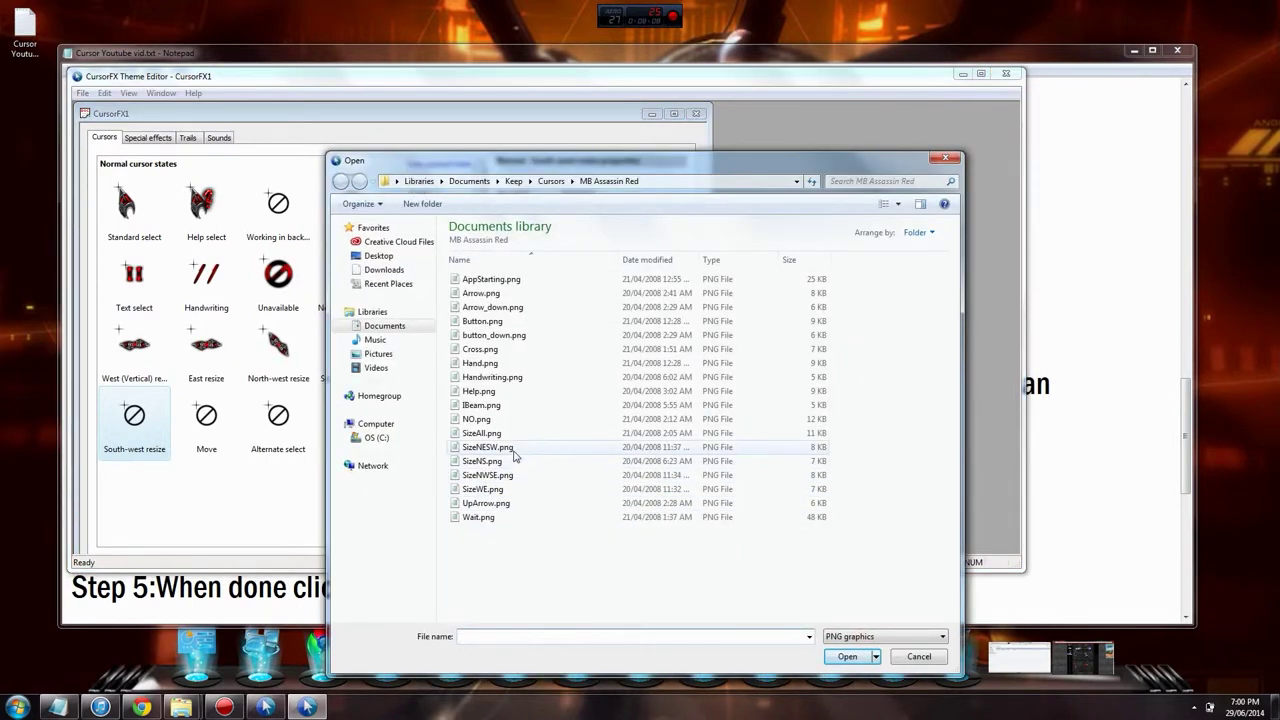
click(510, 450)
click(847, 656)
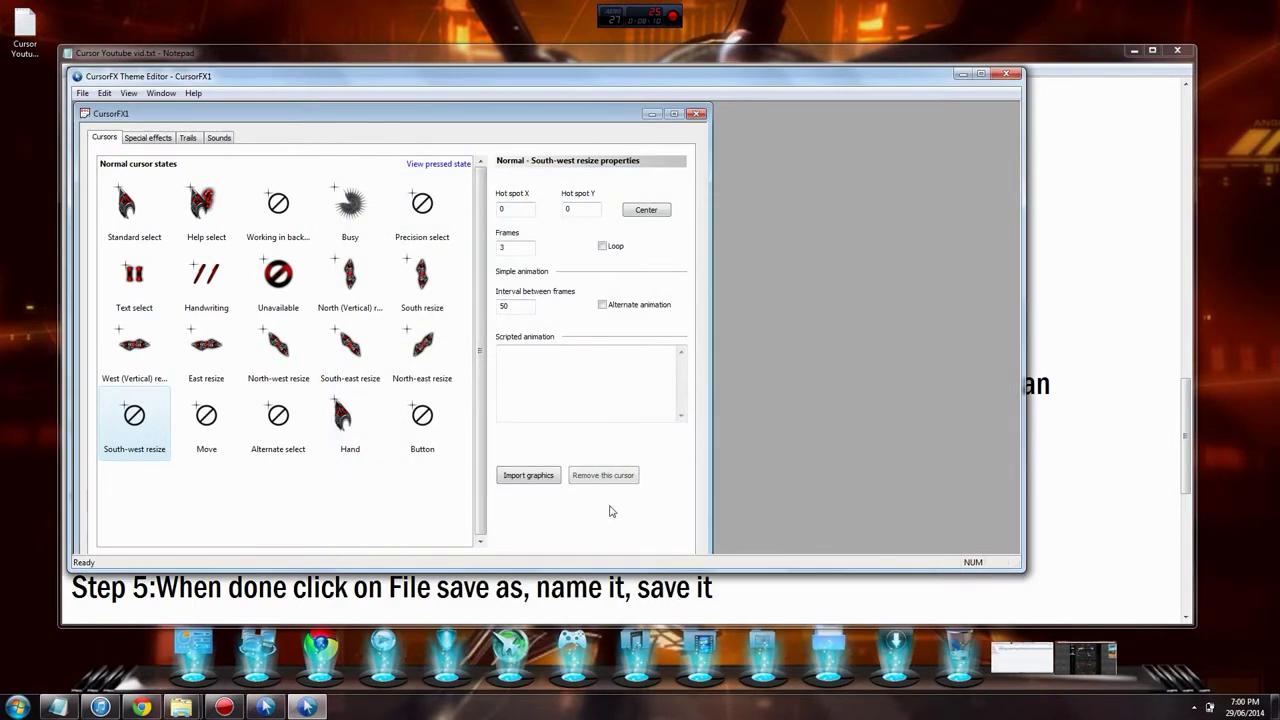
click(221, 444)
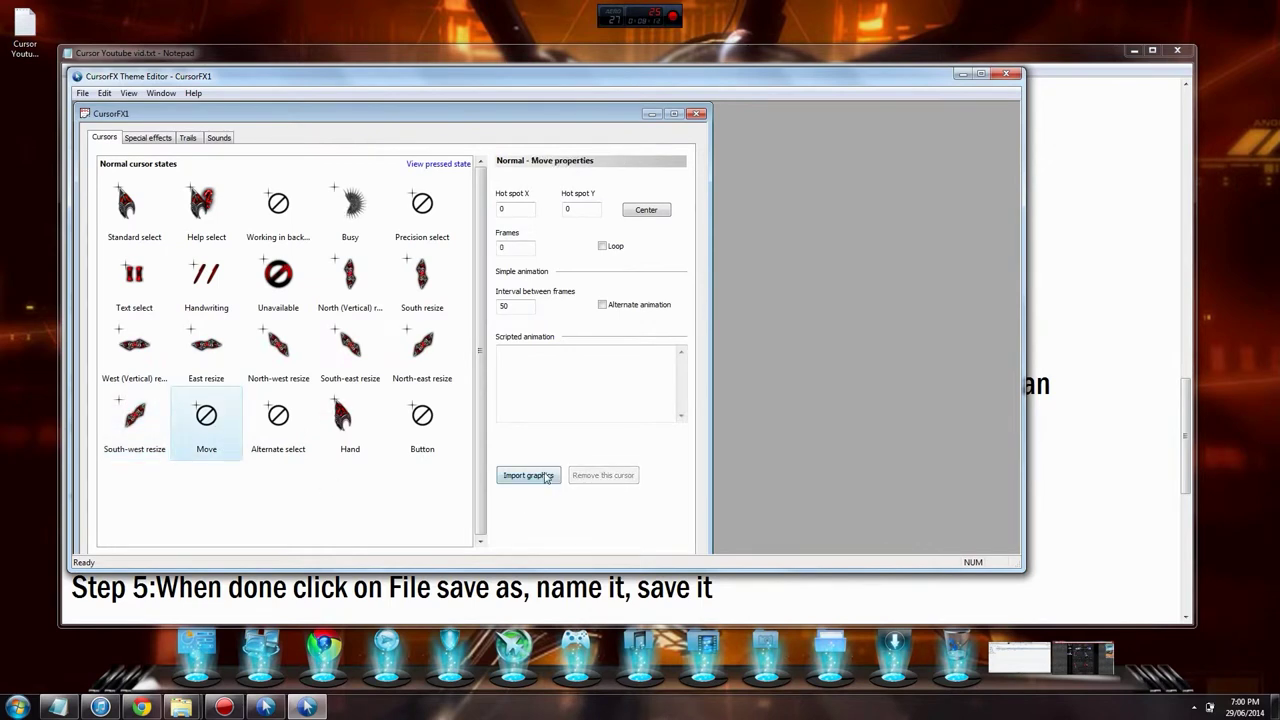
click(547, 477)
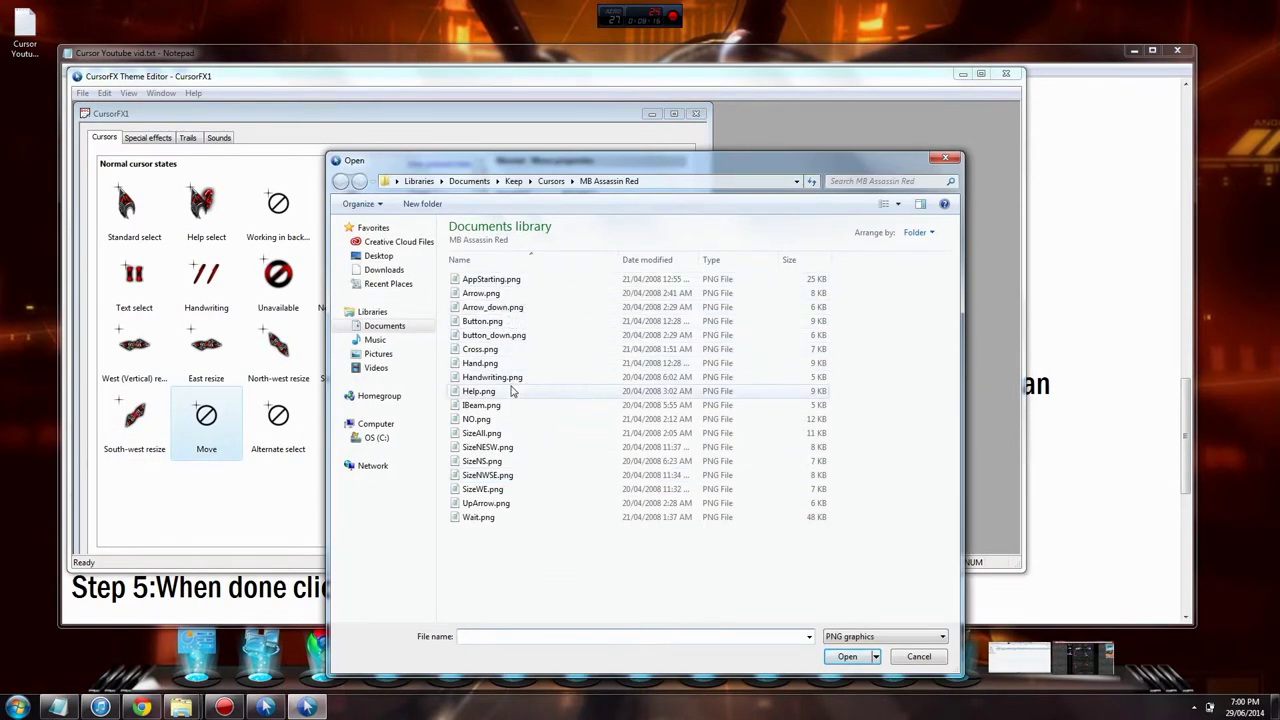
click(928, 656)
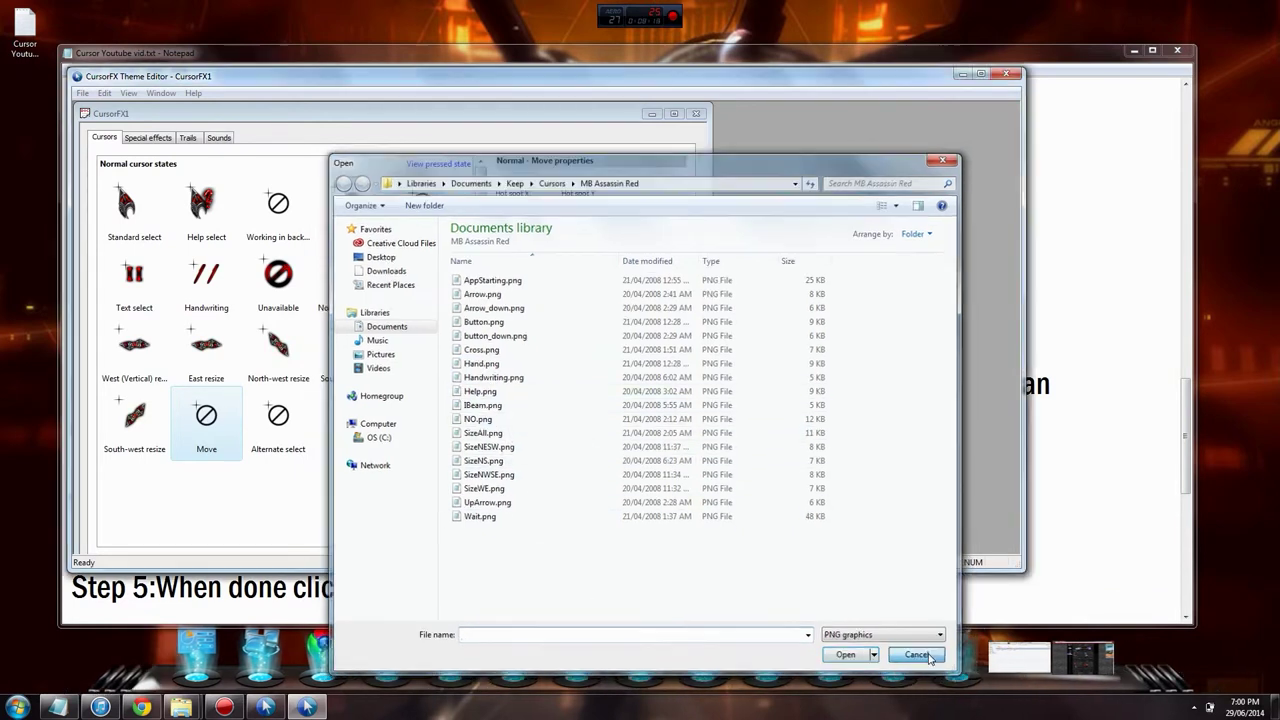
Import Button.png as the graphic for the Button cursor
click(422, 425)
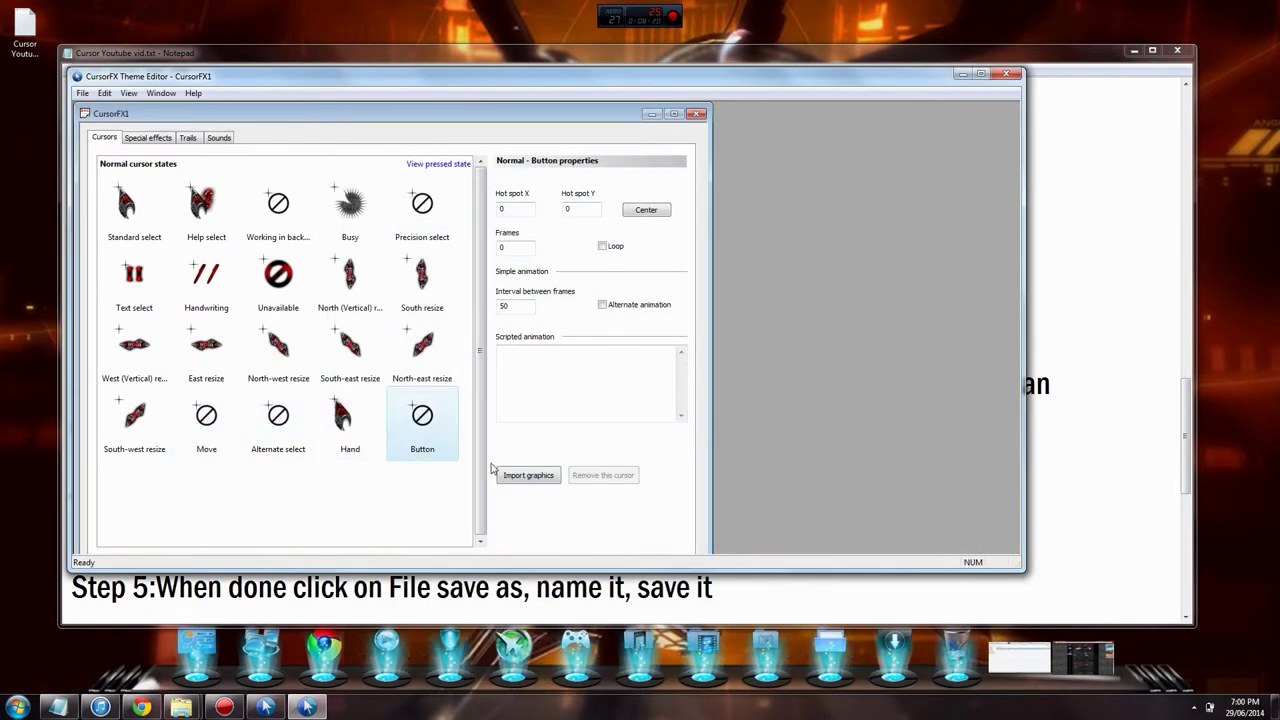
click(521, 475)
click(538, 321)
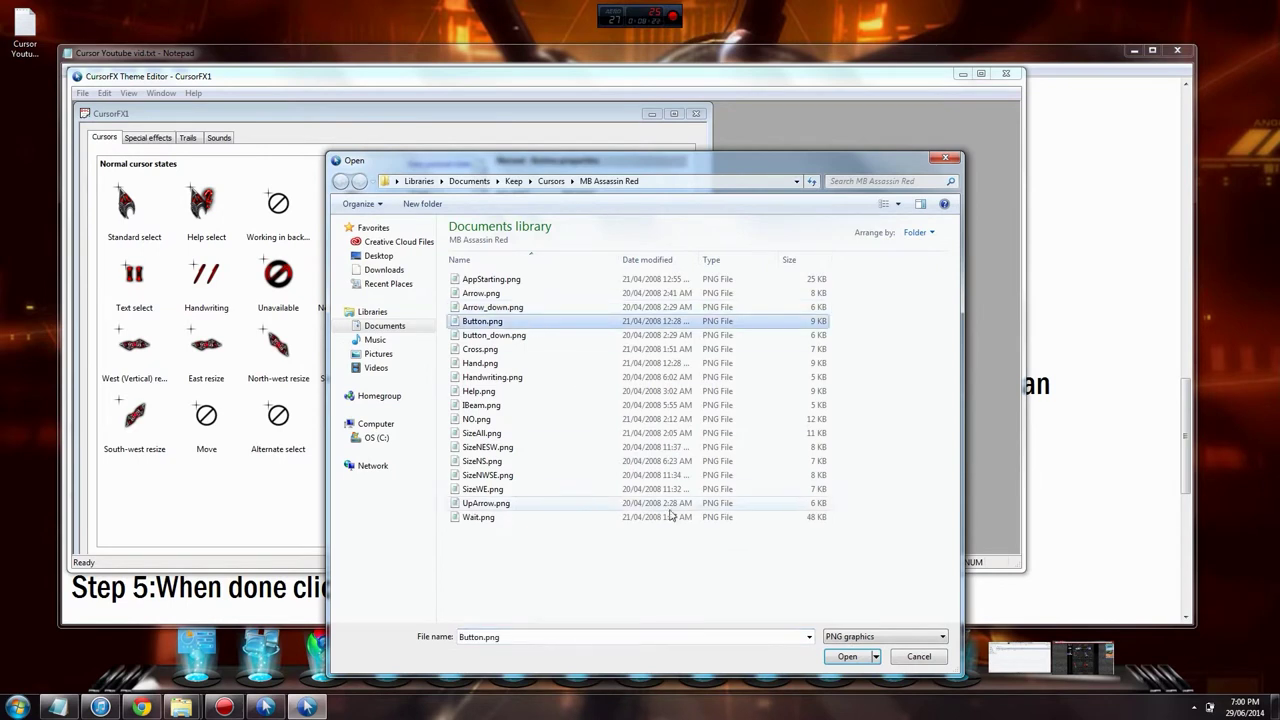
click(847, 656)
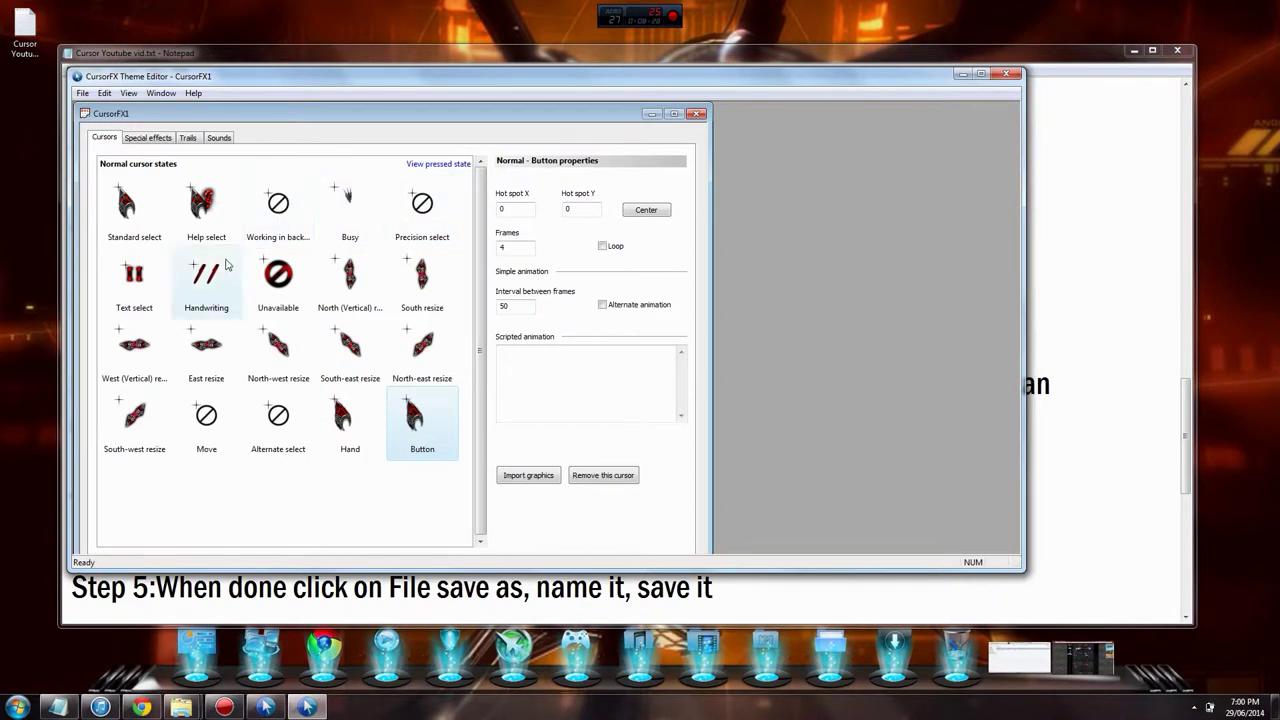
Switch to the Notepad instructions, read the note about the plus marking the click point, and return to CursorFX Theme Editor
click(786, 606)
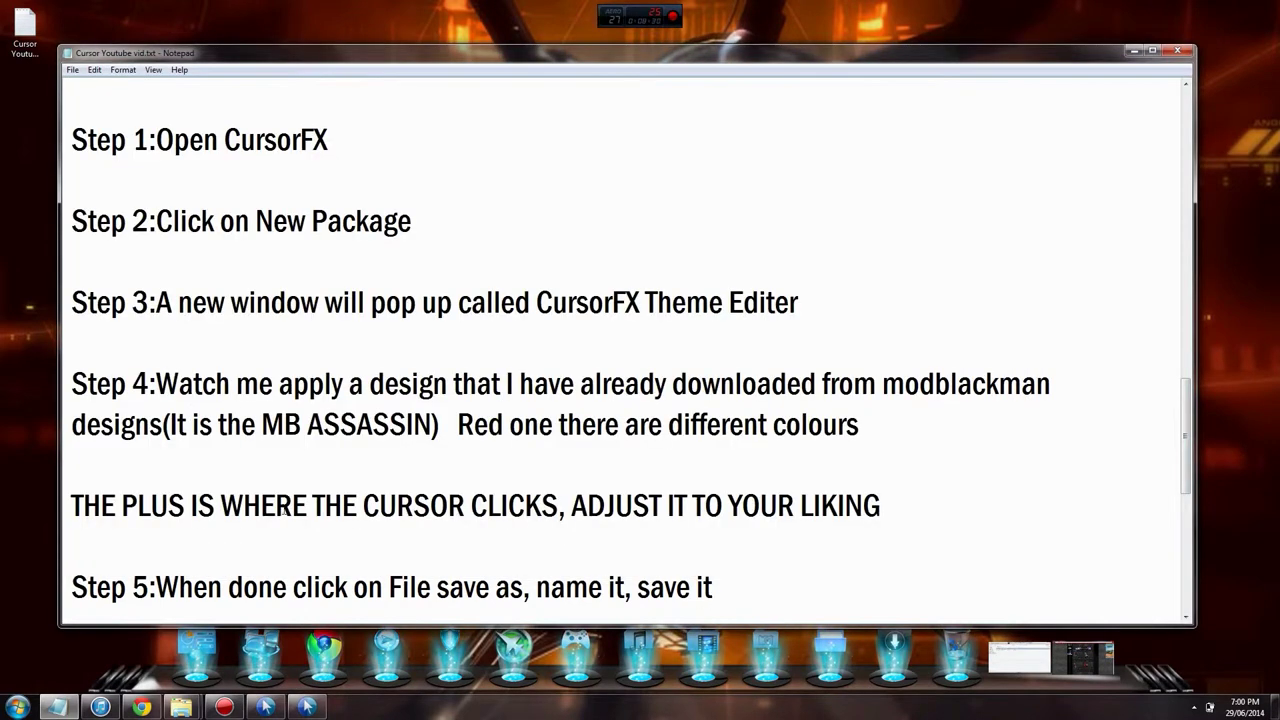
drag(72, 505, 895, 510)
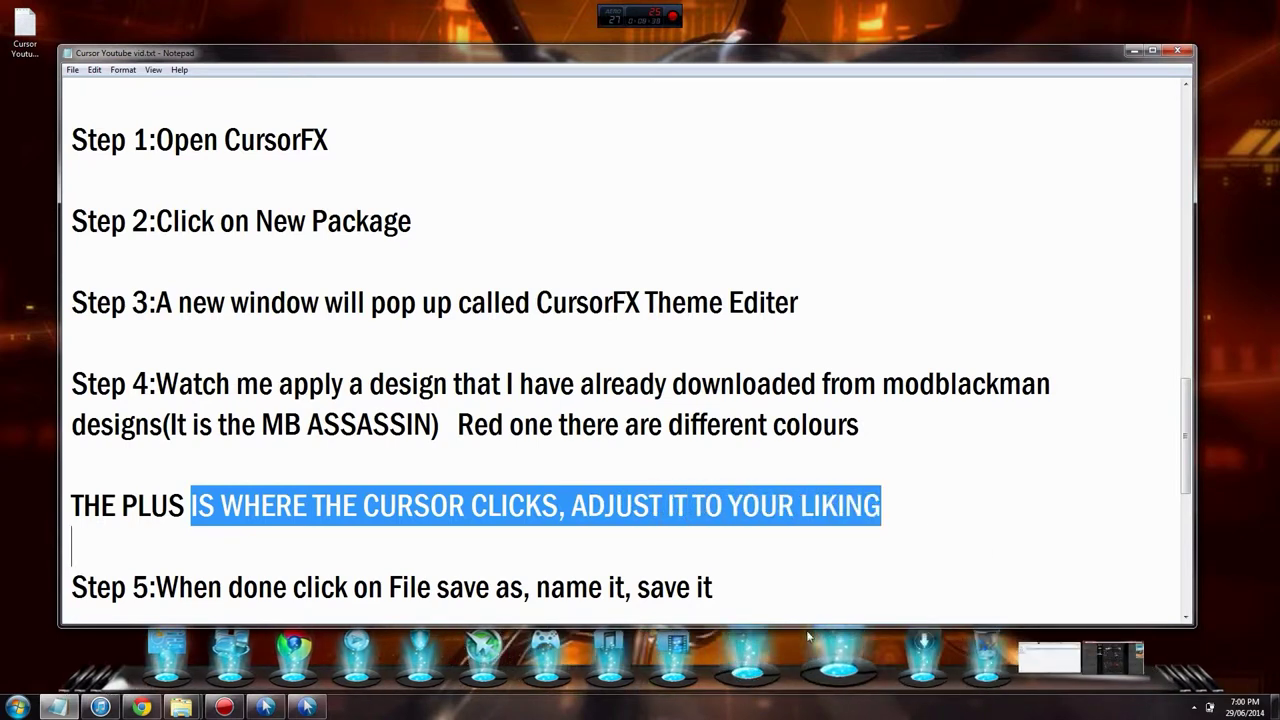
click(318, 640)
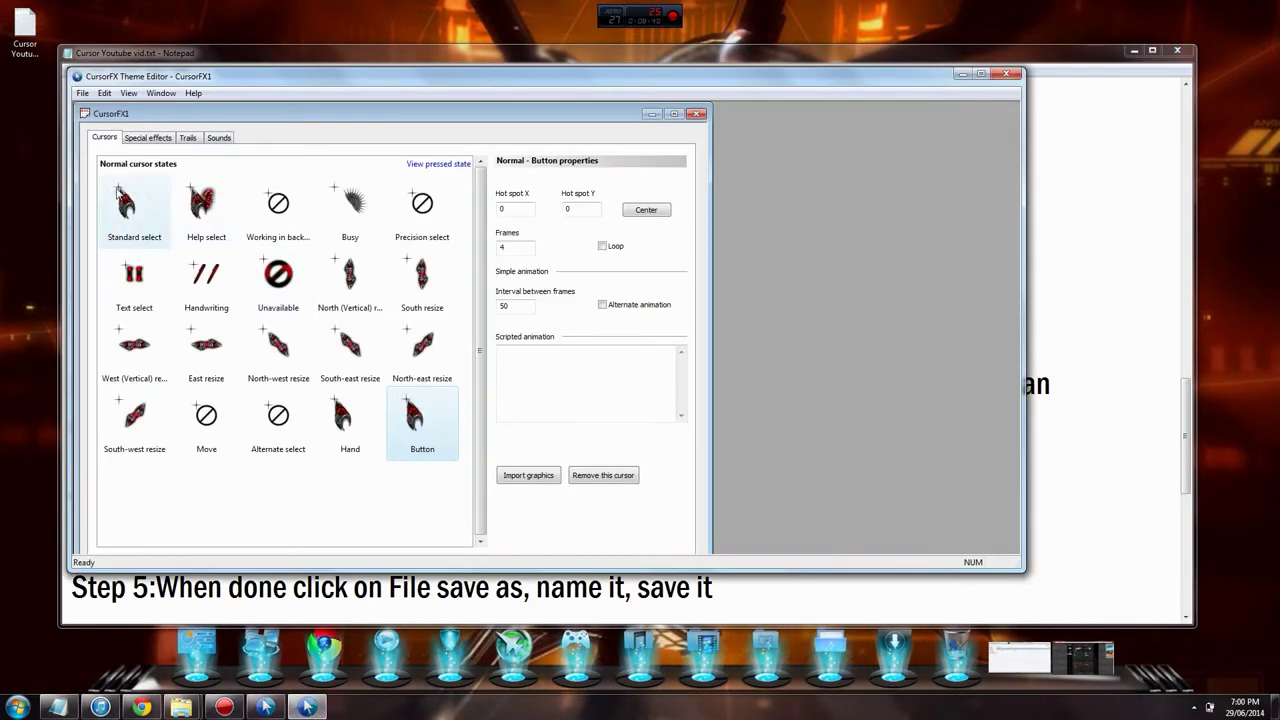
Set the hot spots of Standard select to 3, 3, Help select to 3, 4 and Busy to 23, 24
click(123, 197)
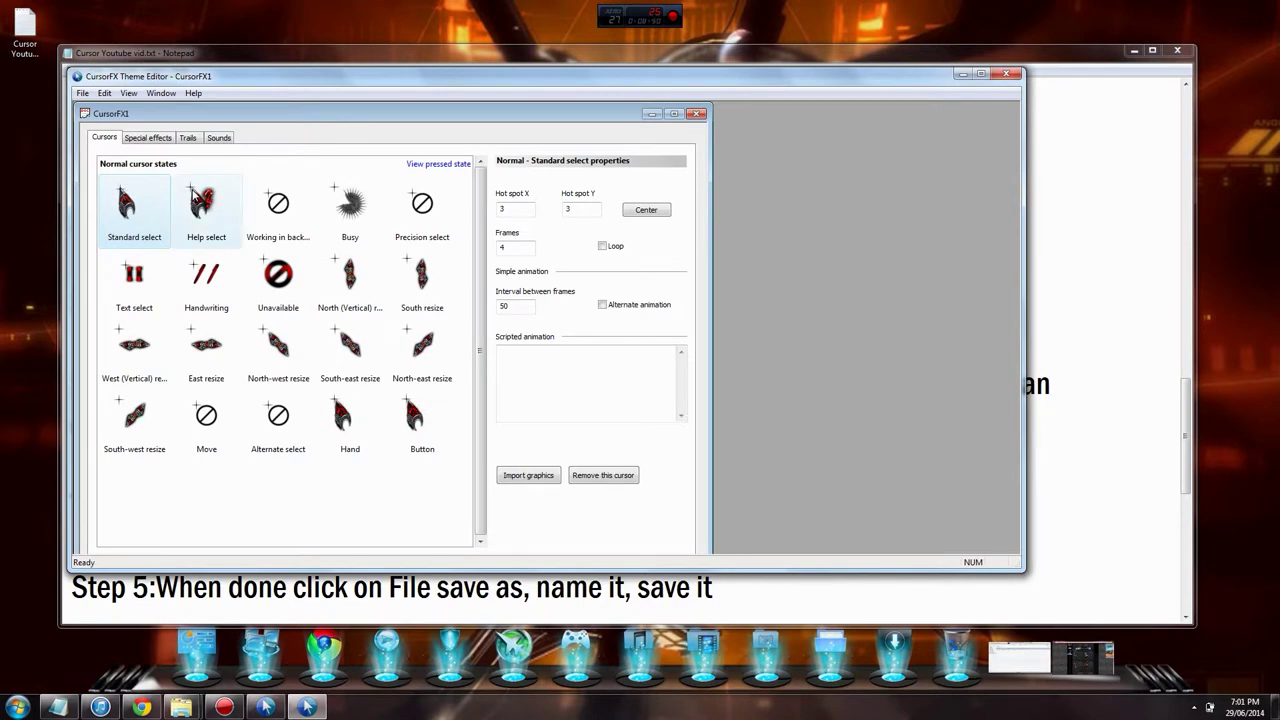
click(196, 190)
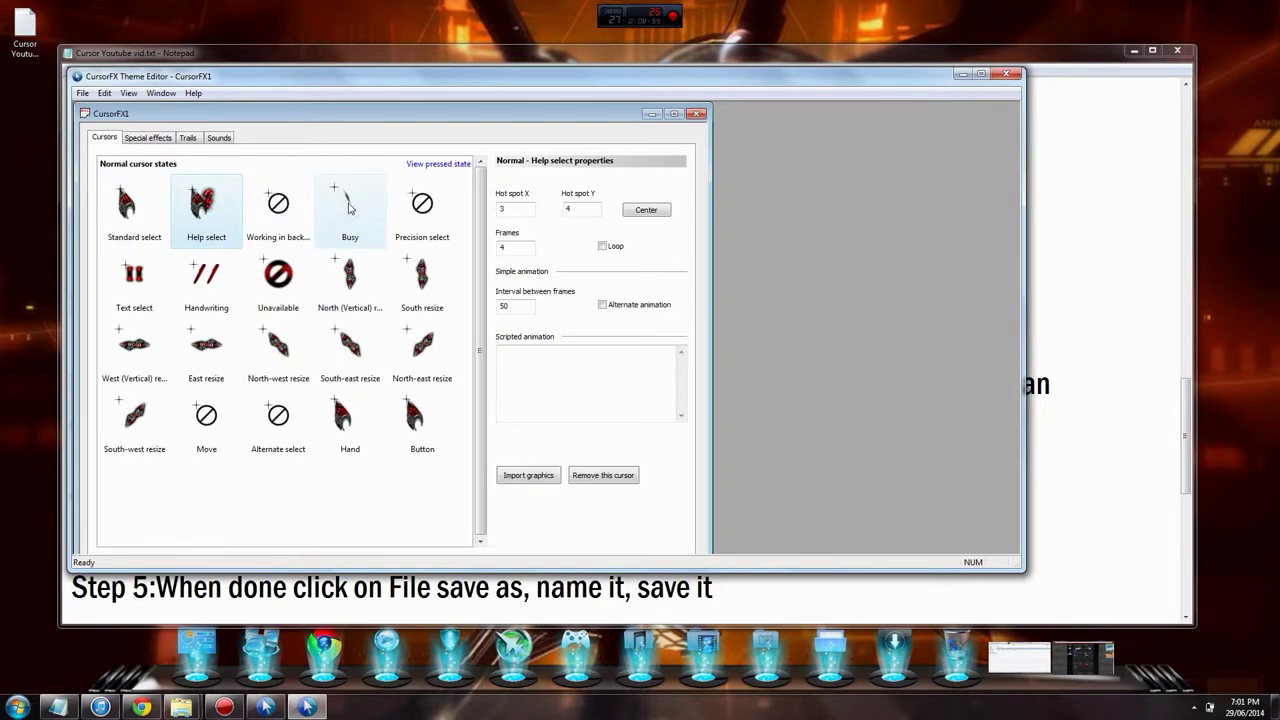
click(351, 207)
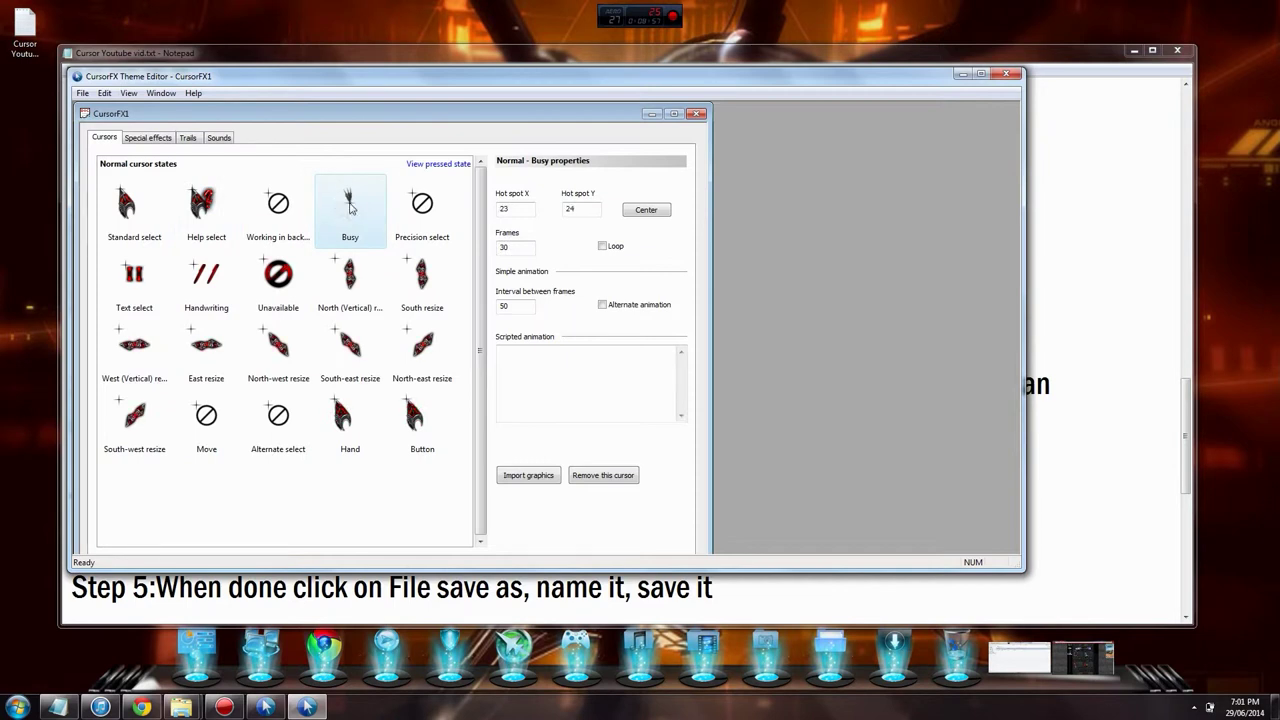
Place the hot spots of North (Vertical) resize at 22, 23, Unavailable at 22, 21, Handwriting at 11, 29, and South resize and Text select centrally
click(422, 279)
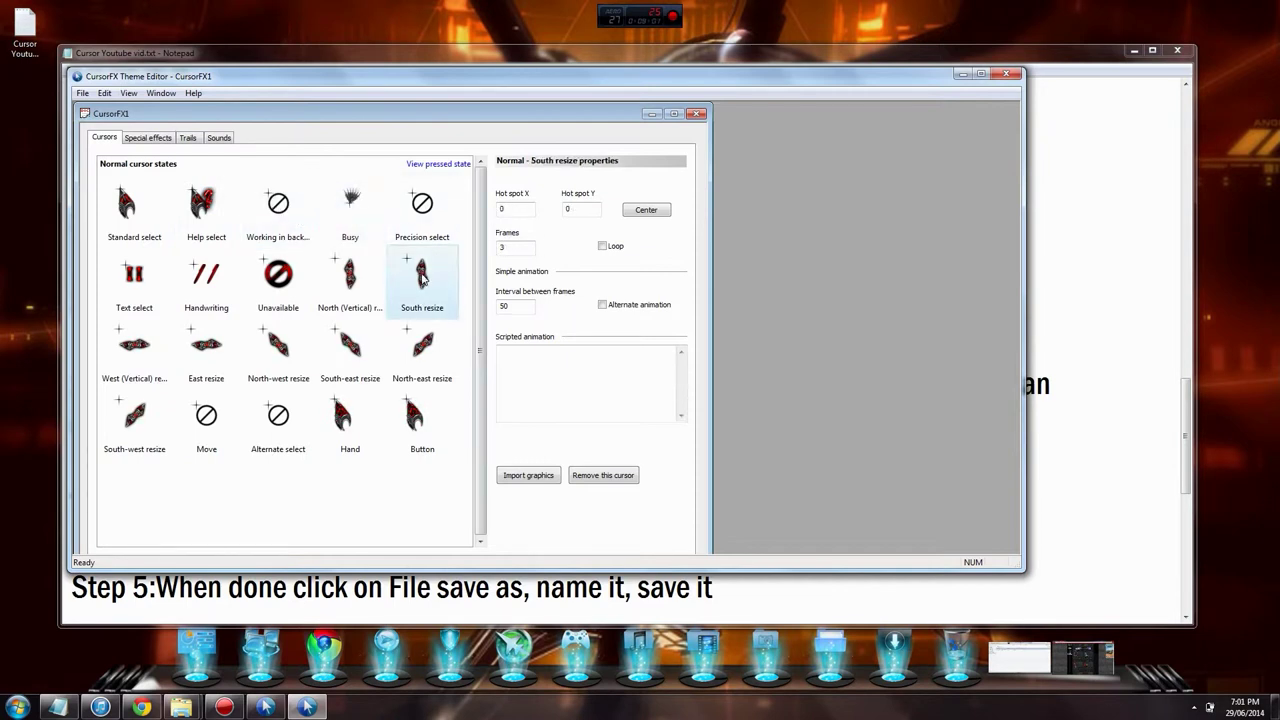
click(349, 280)
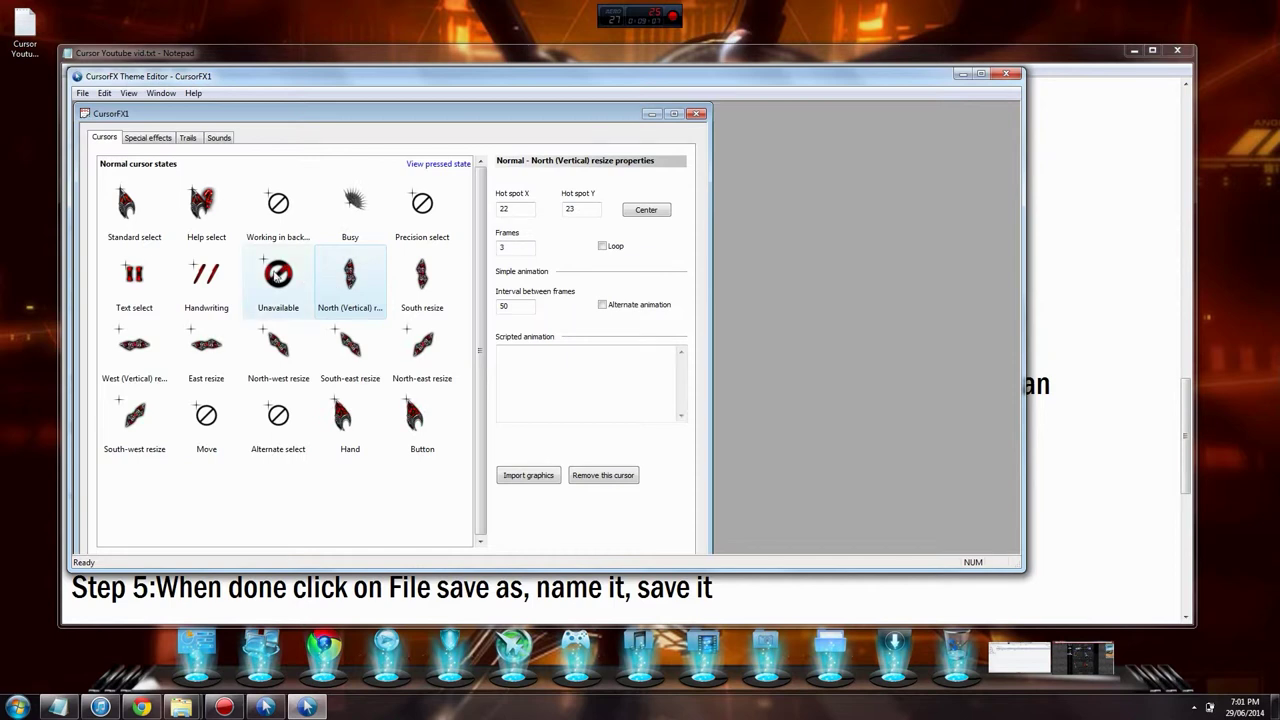
click(282, 278)
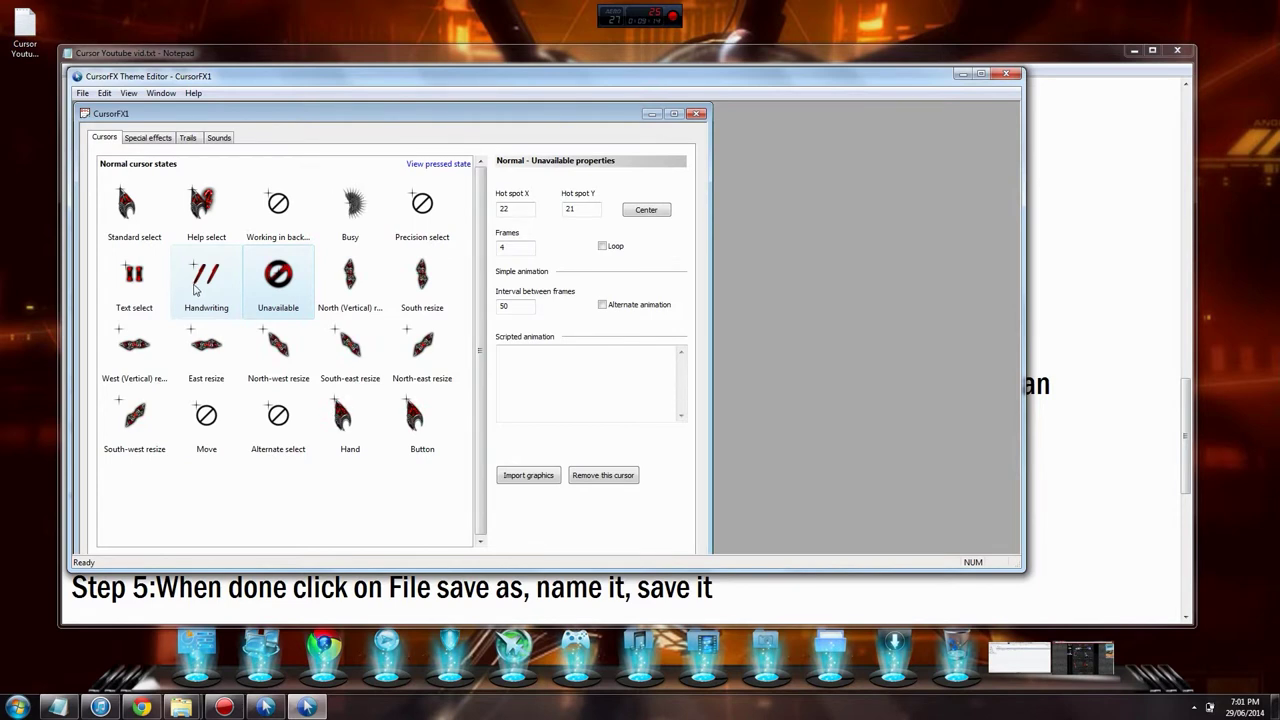
click(198, 289)
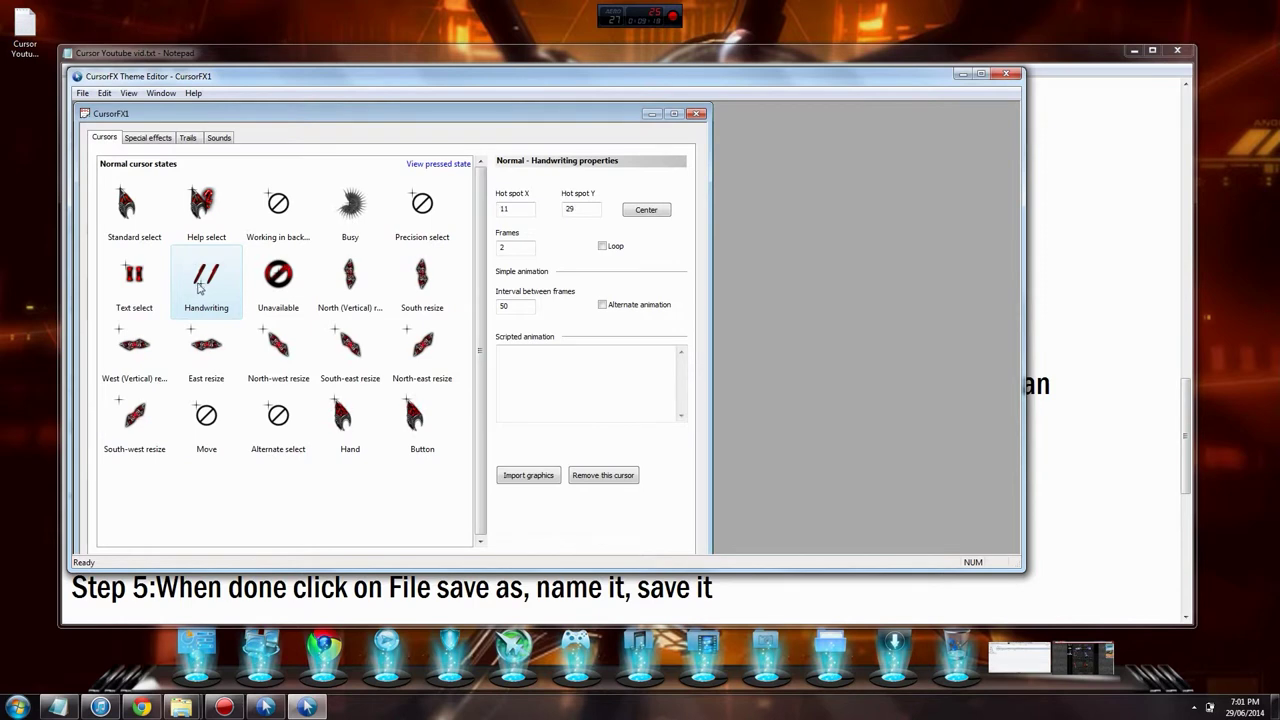
click(133, 279)
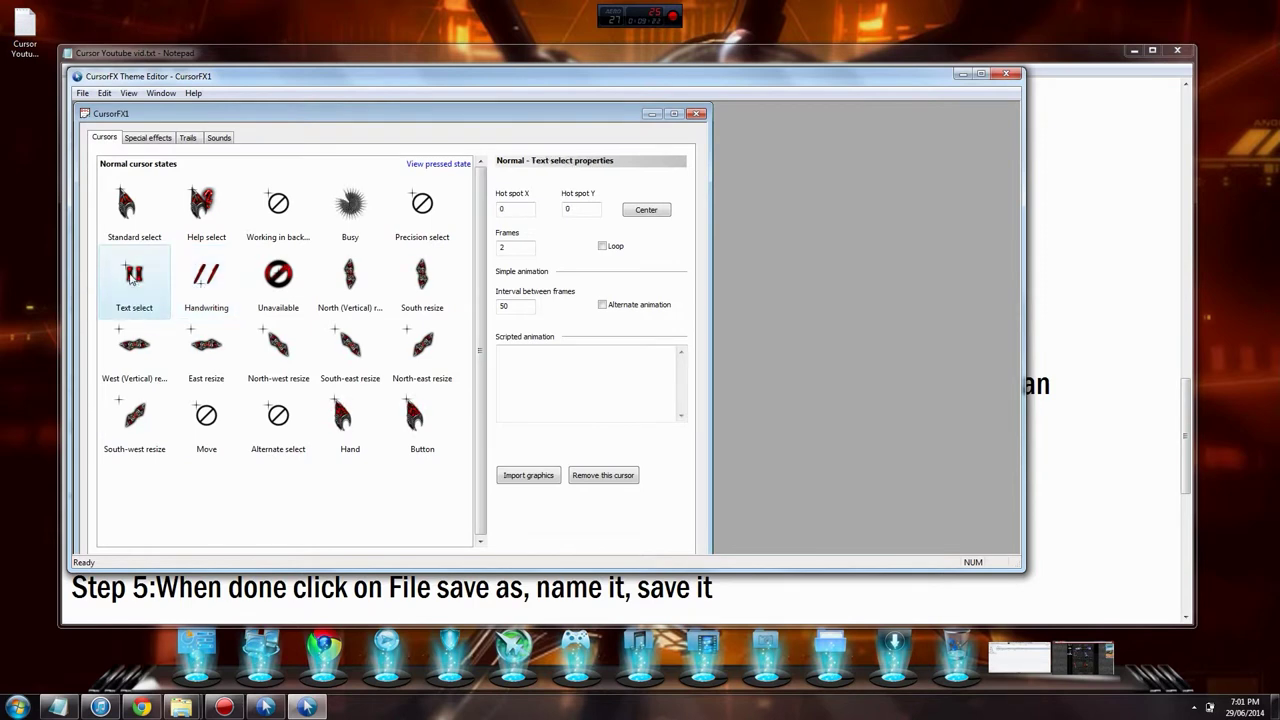
Centre the hot spots on the West, East, North-west, South-east and North-east resize graphics, and set South-west resize to 23, 22
click(134, 350)
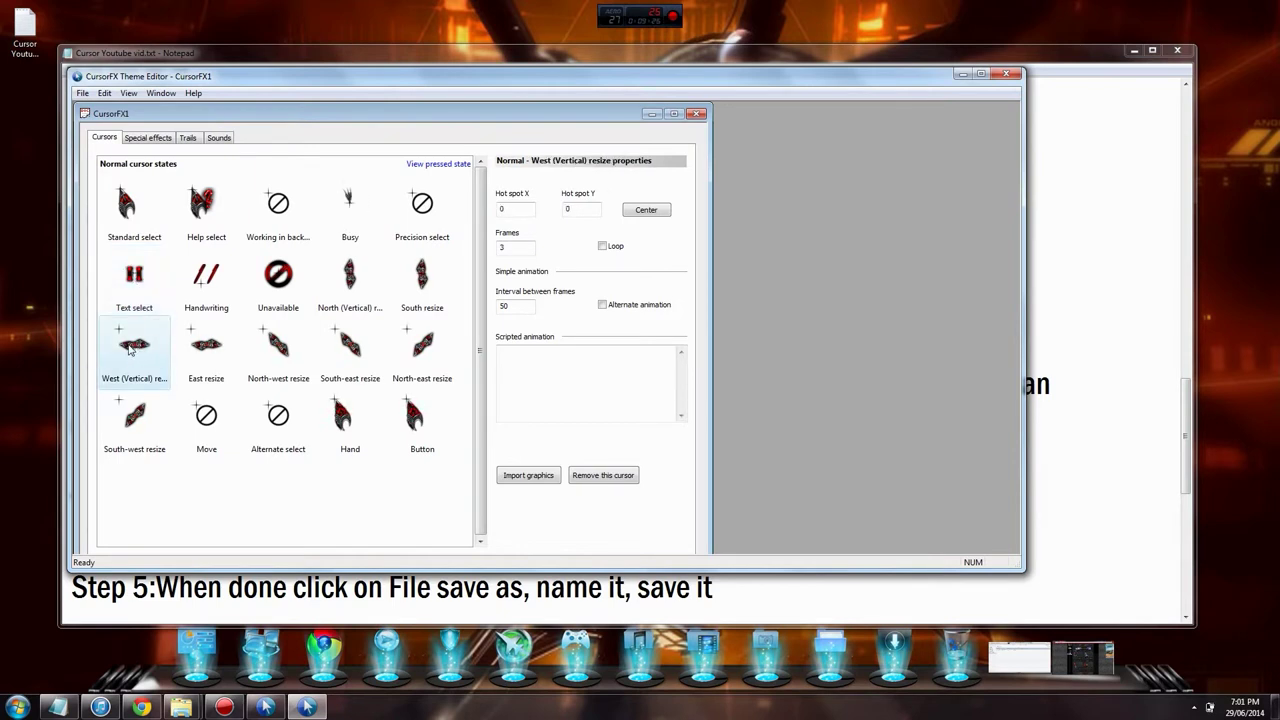
click(207, 347)
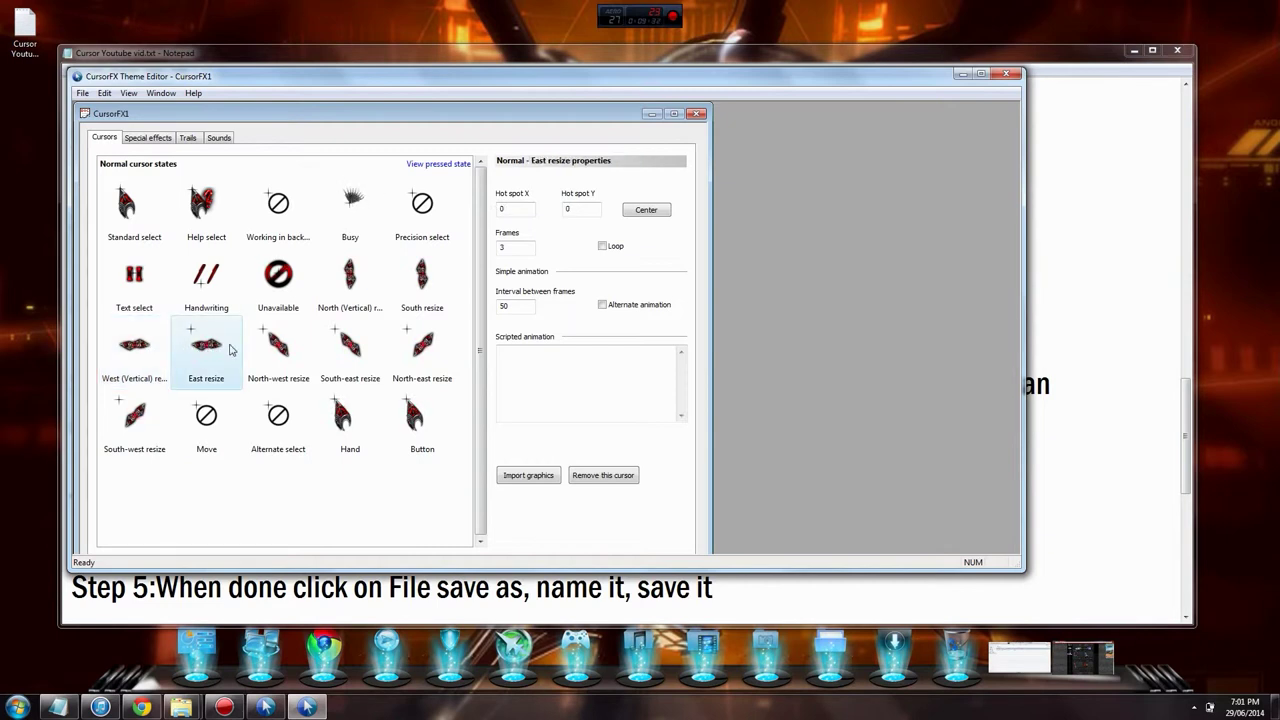
click(281, 346)
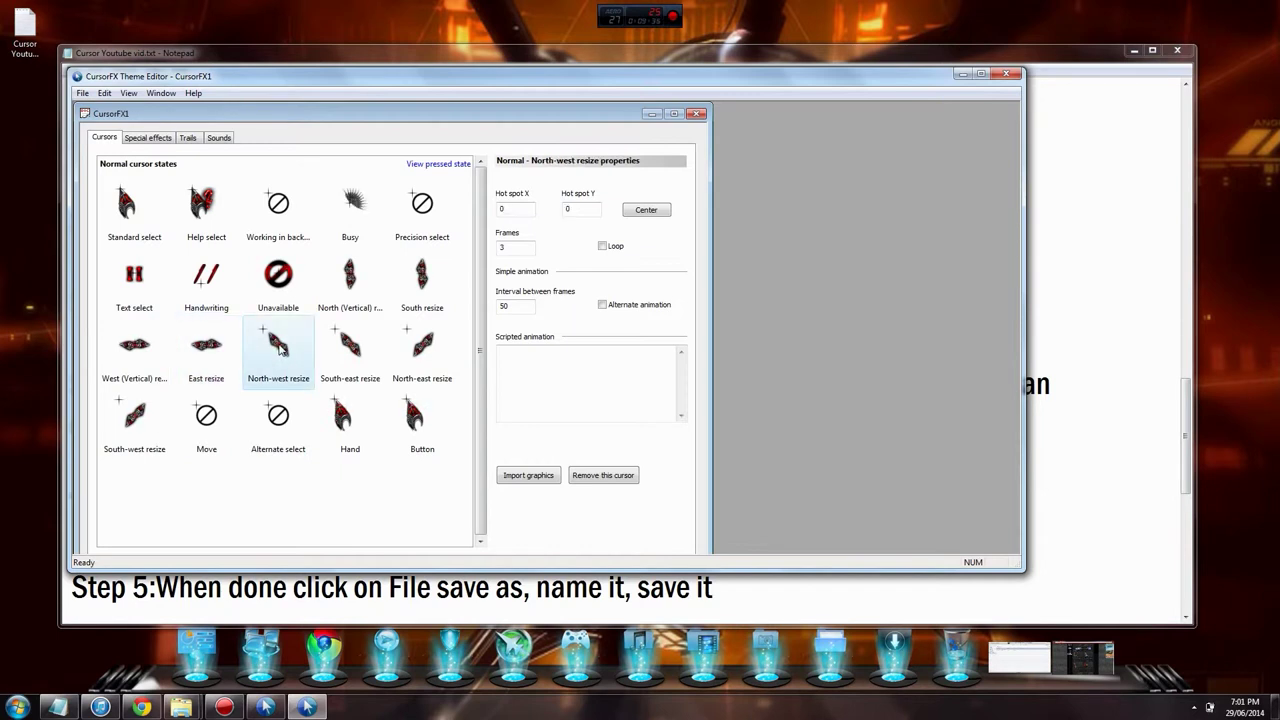
click(350, 345)
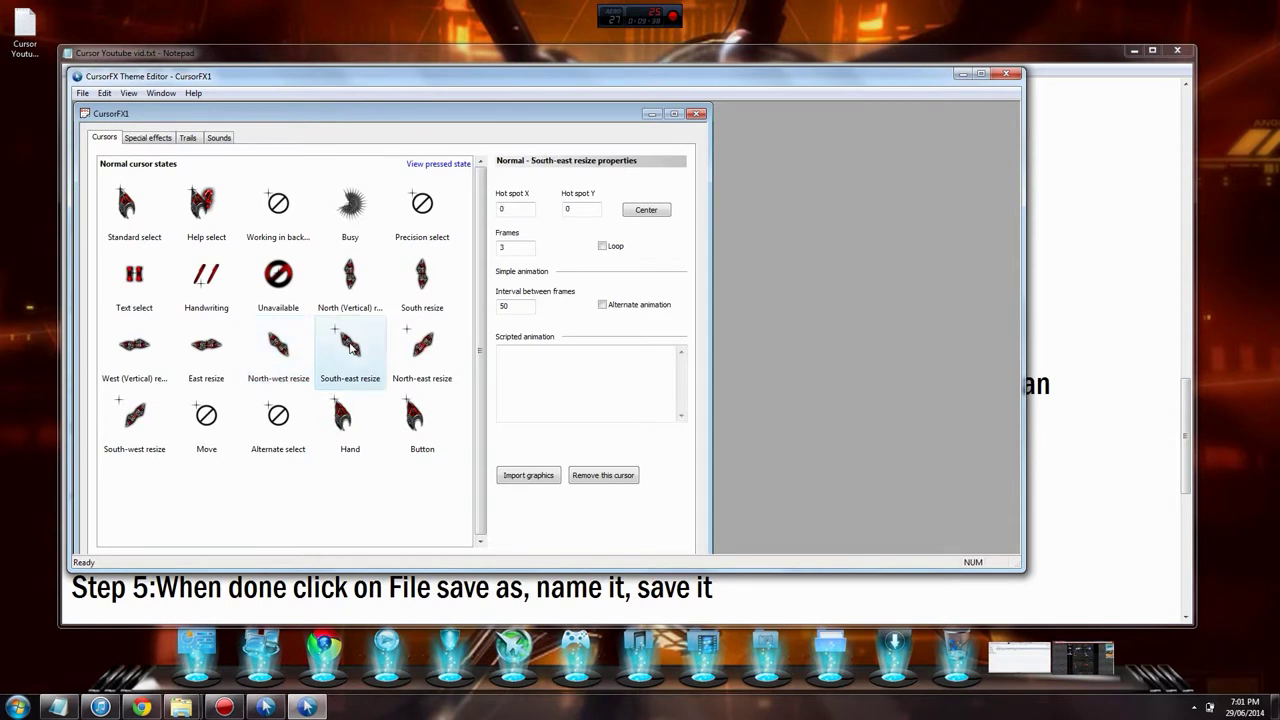
click(424, 349)
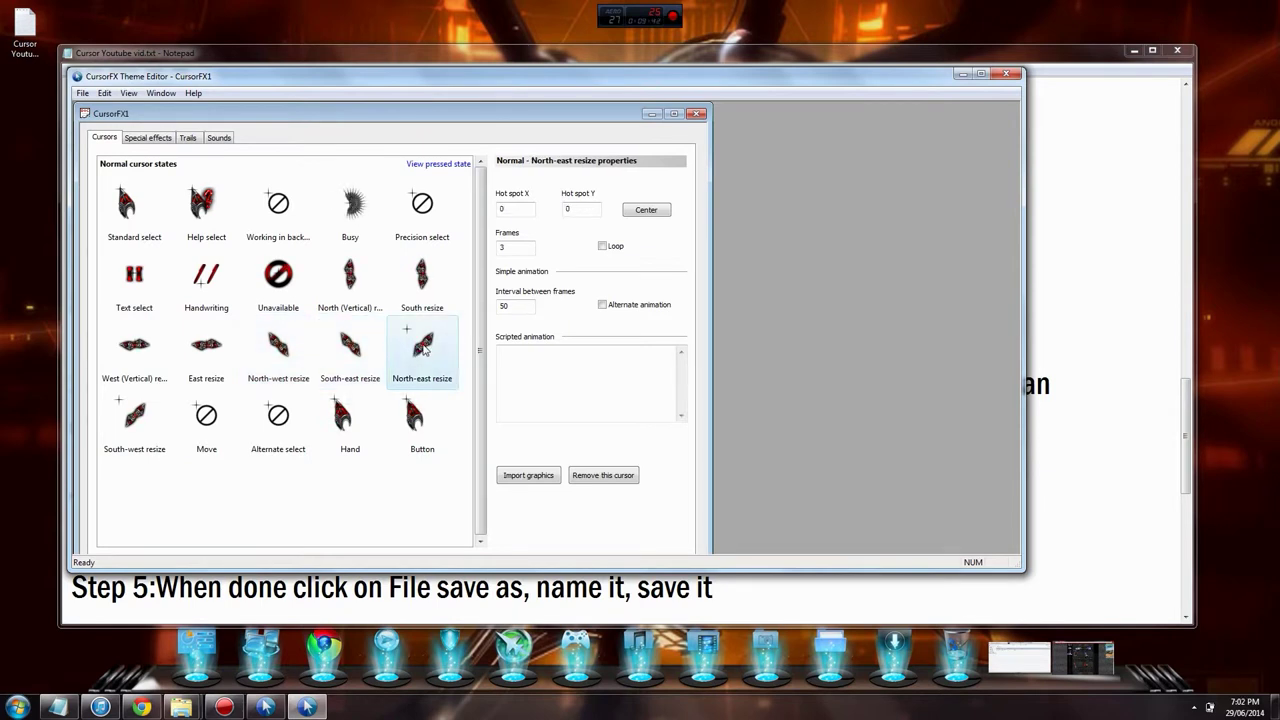
click(136, 421)
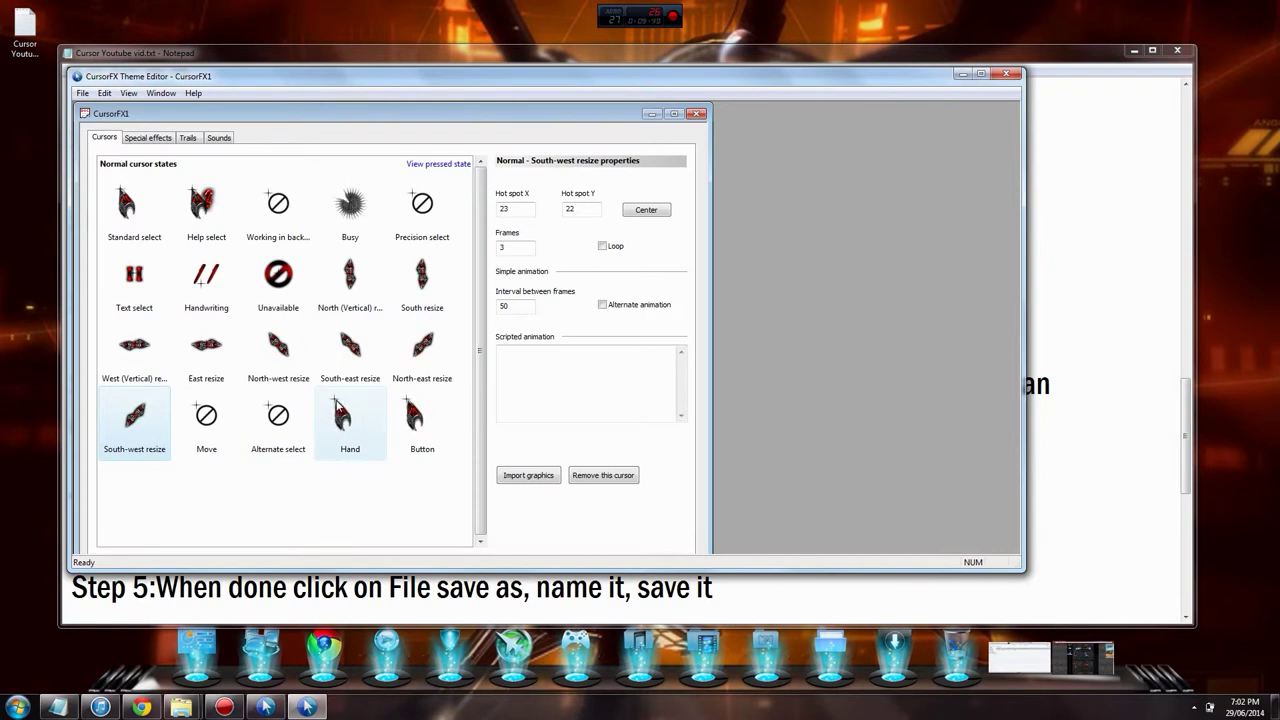
Set the hot spots of the Hand and Button cursors to X 3 and Y 3
click(338, 408)
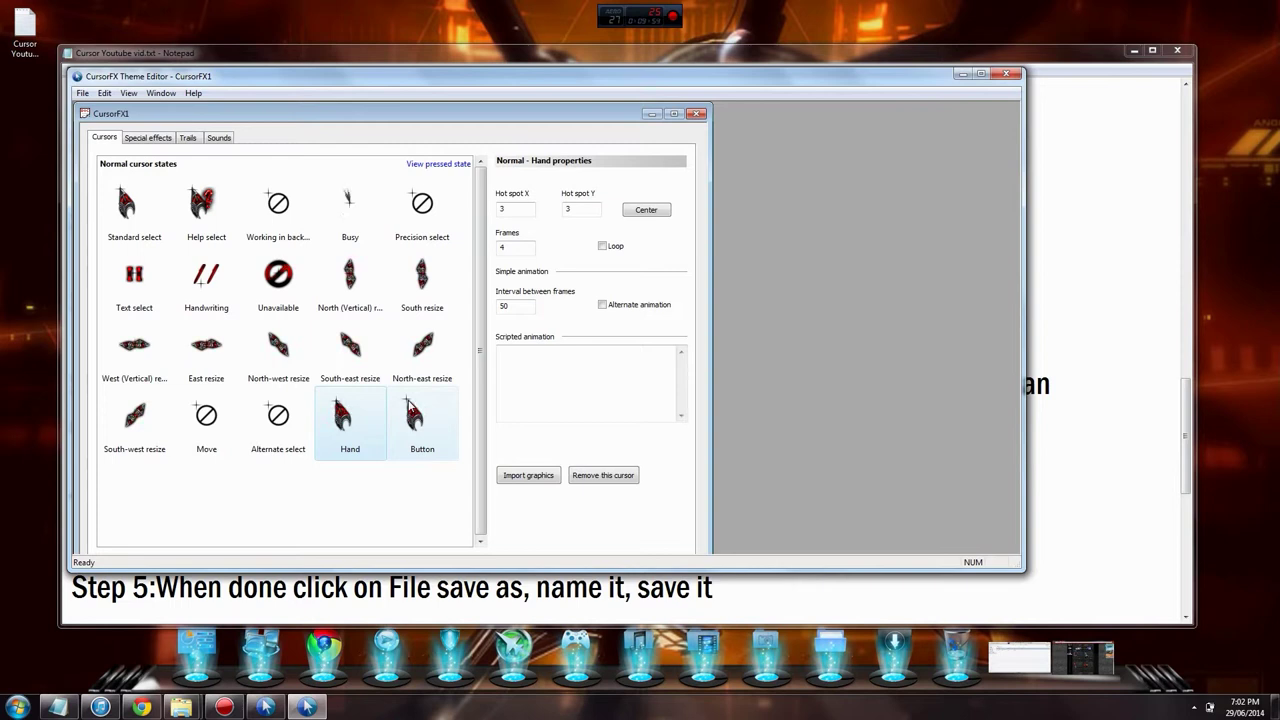
click(410, 405)
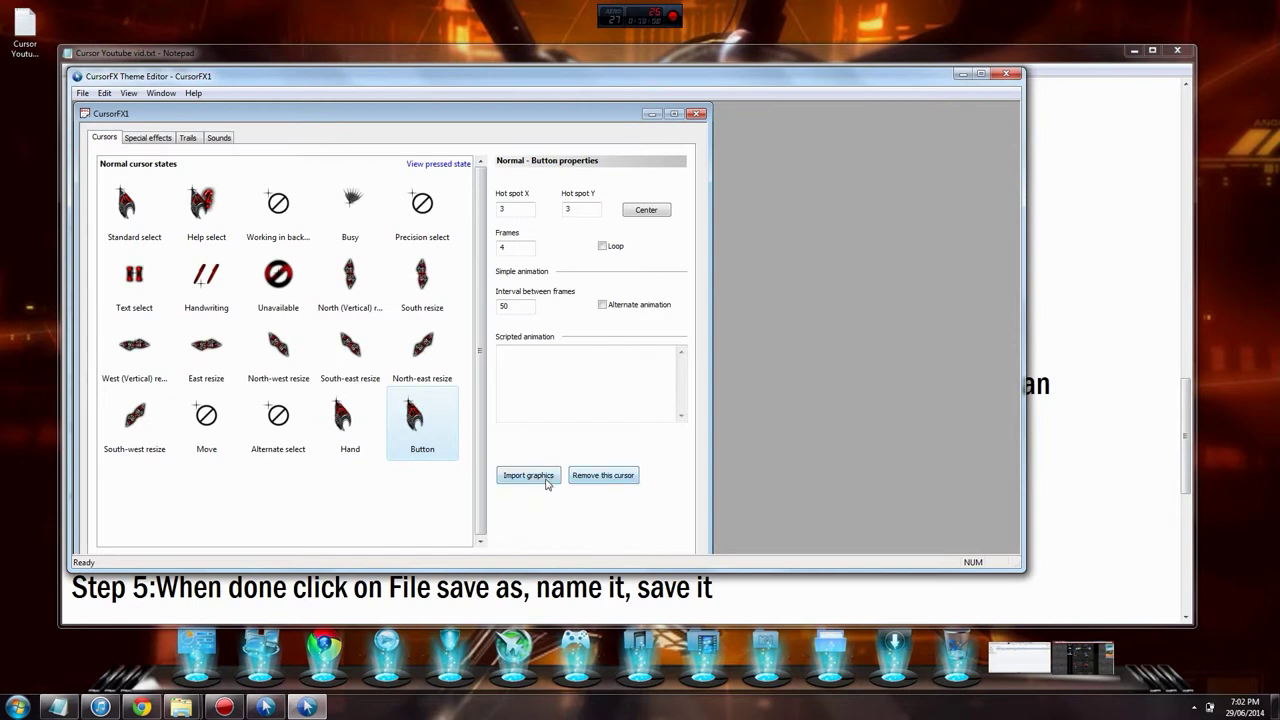
Switch to the Notepad instructions and read Step 5 about saving the finished theme
click(1120, 494)
scroll(325, 470, down, 1)
drag(71, 465, 523, 465)
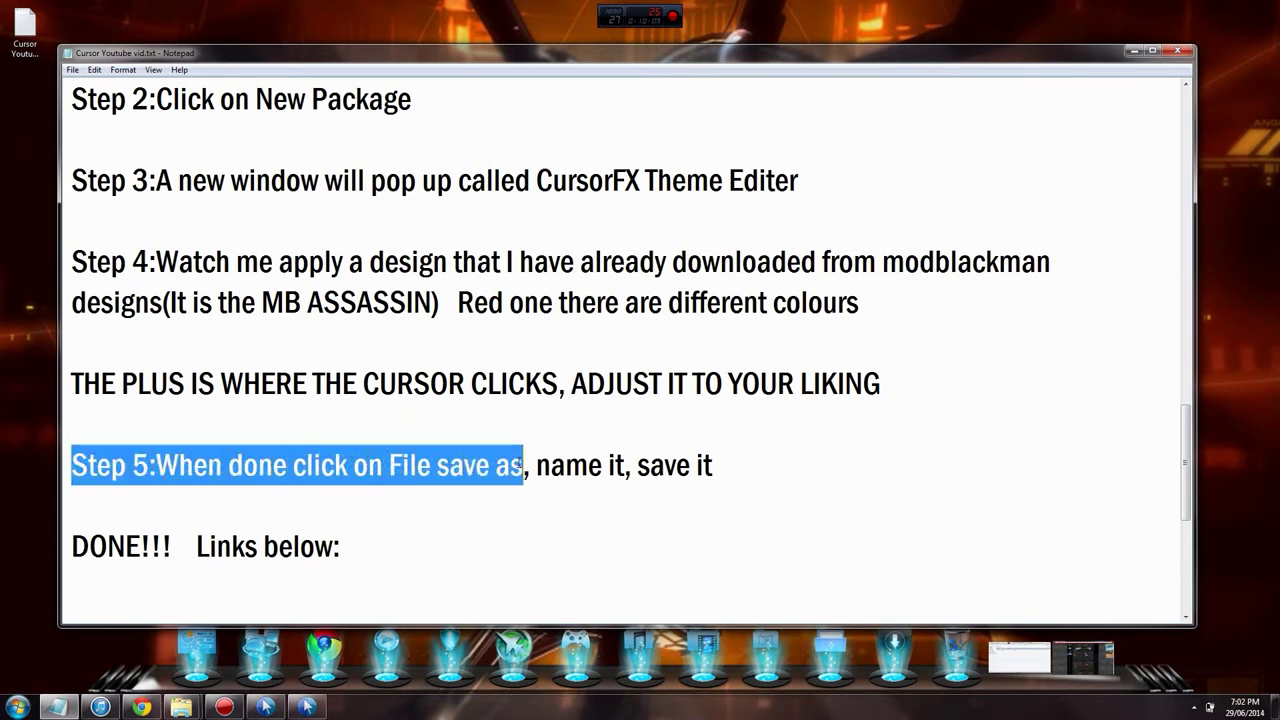
Switch to CursorFX Theme Editor, open the Save As dialog for the finished theme and move it clear of the cursor list
key(alt+Tab)
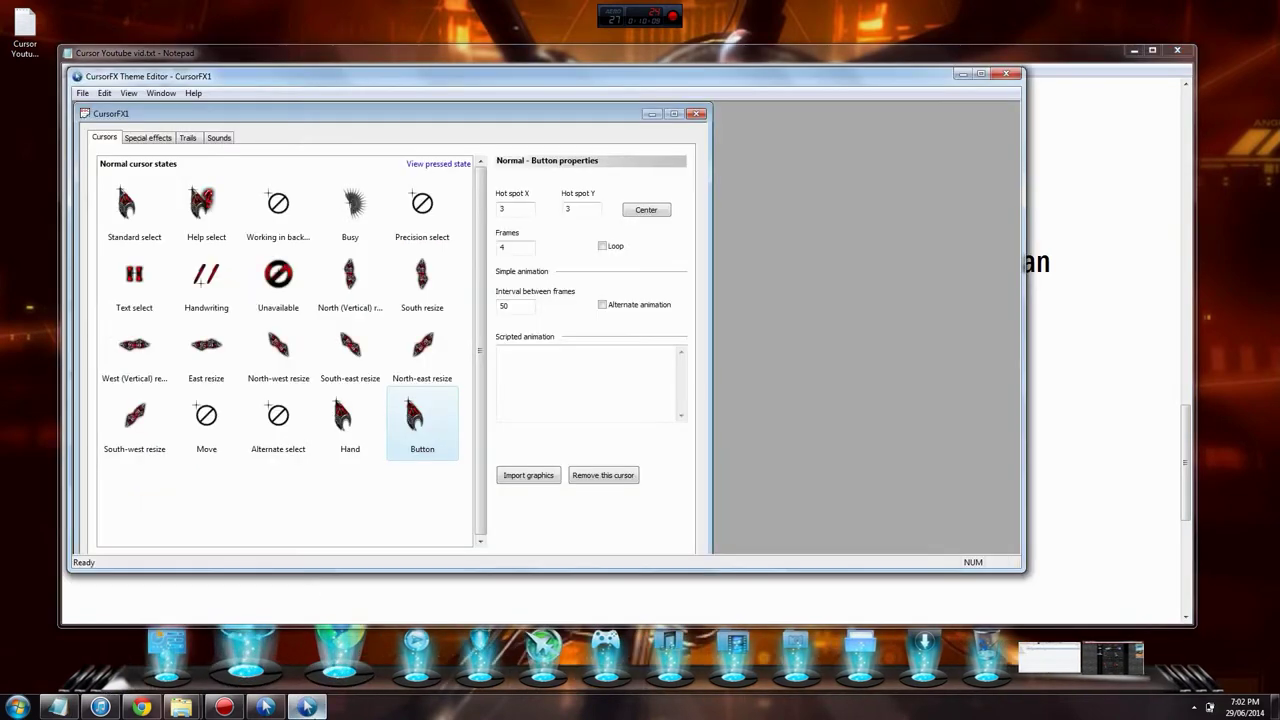
click(82, 93)
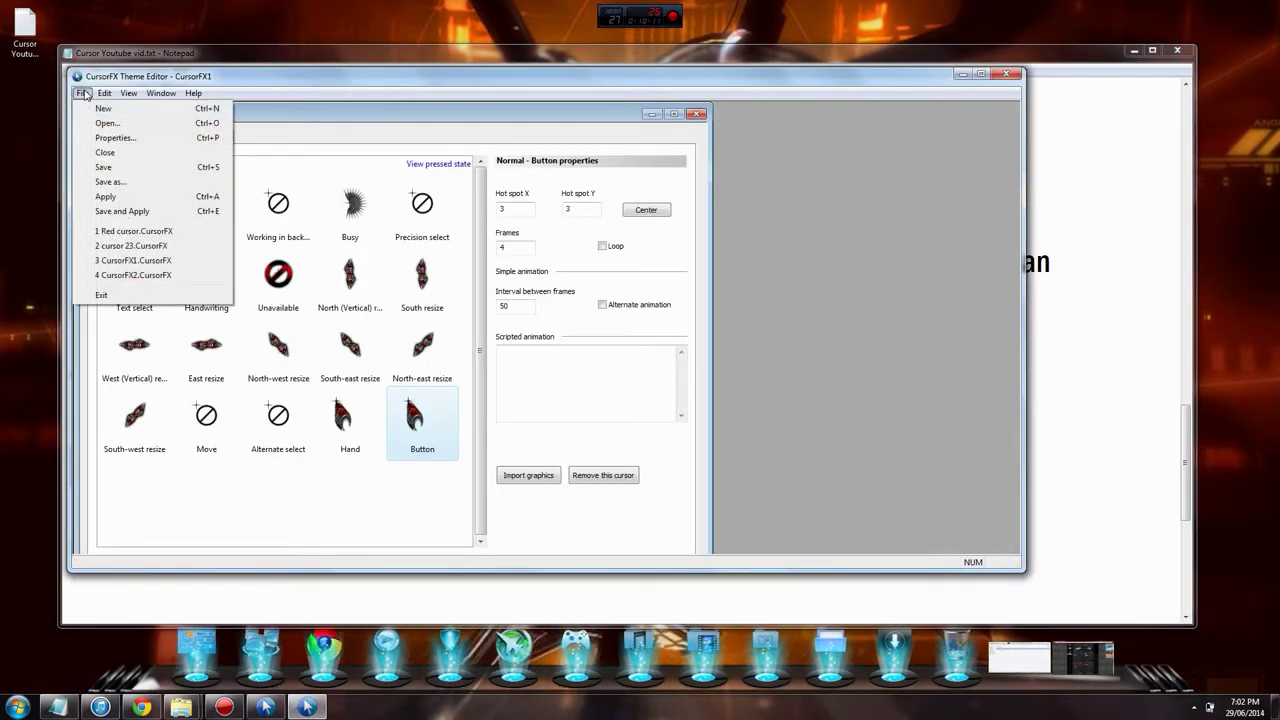
click(108, 182)
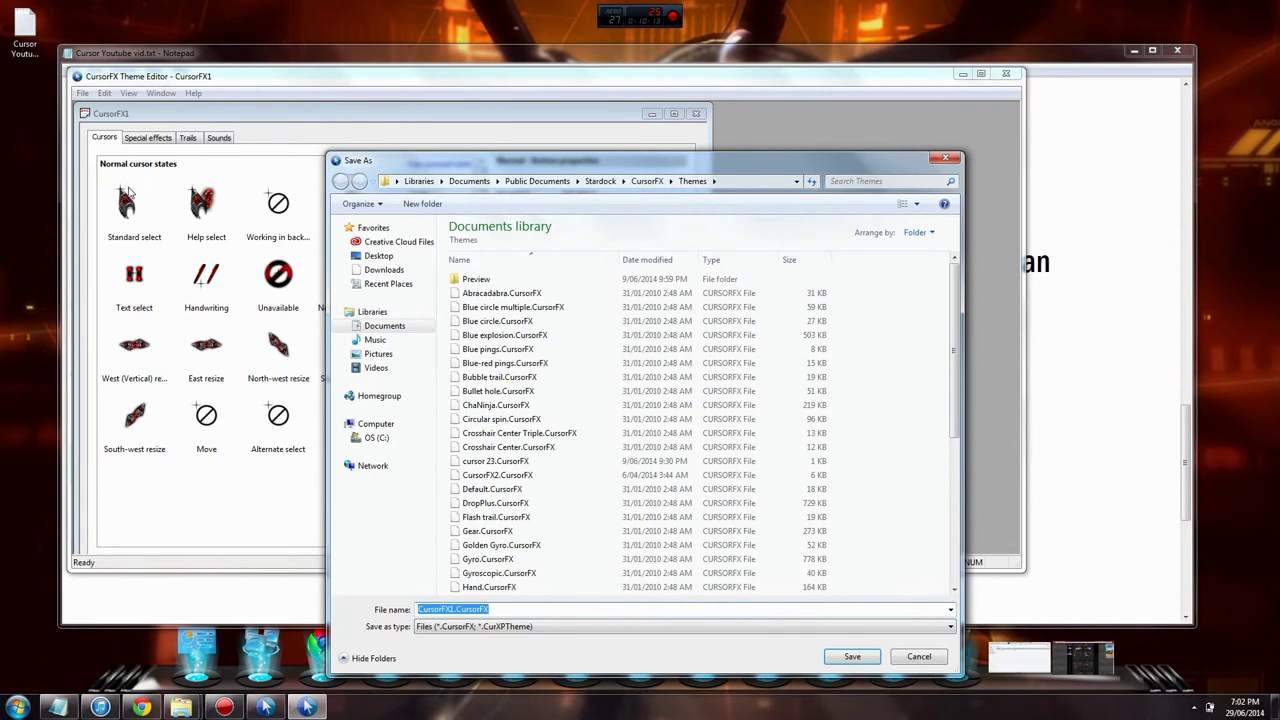
drag(413, 165, 700, 14)
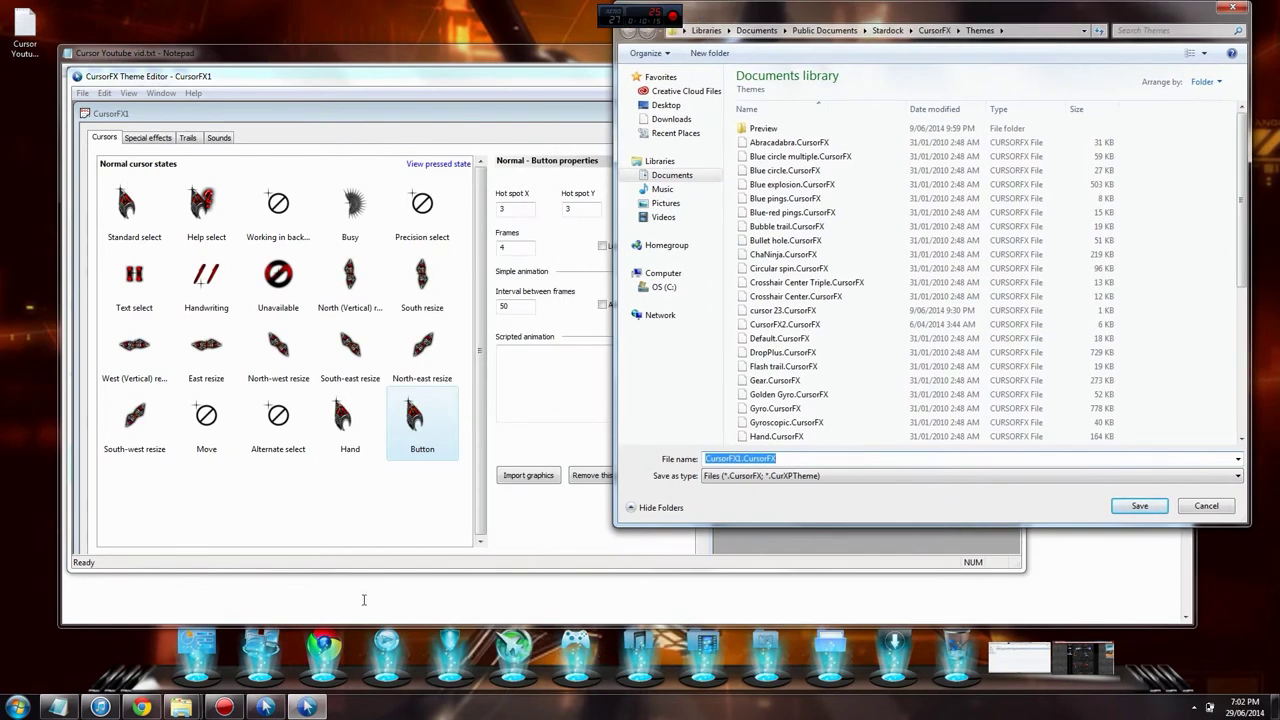
Check the "name it" instruction of Step 5 in Notepad, and enter MB RED as the theme's file name
click(363, 599)
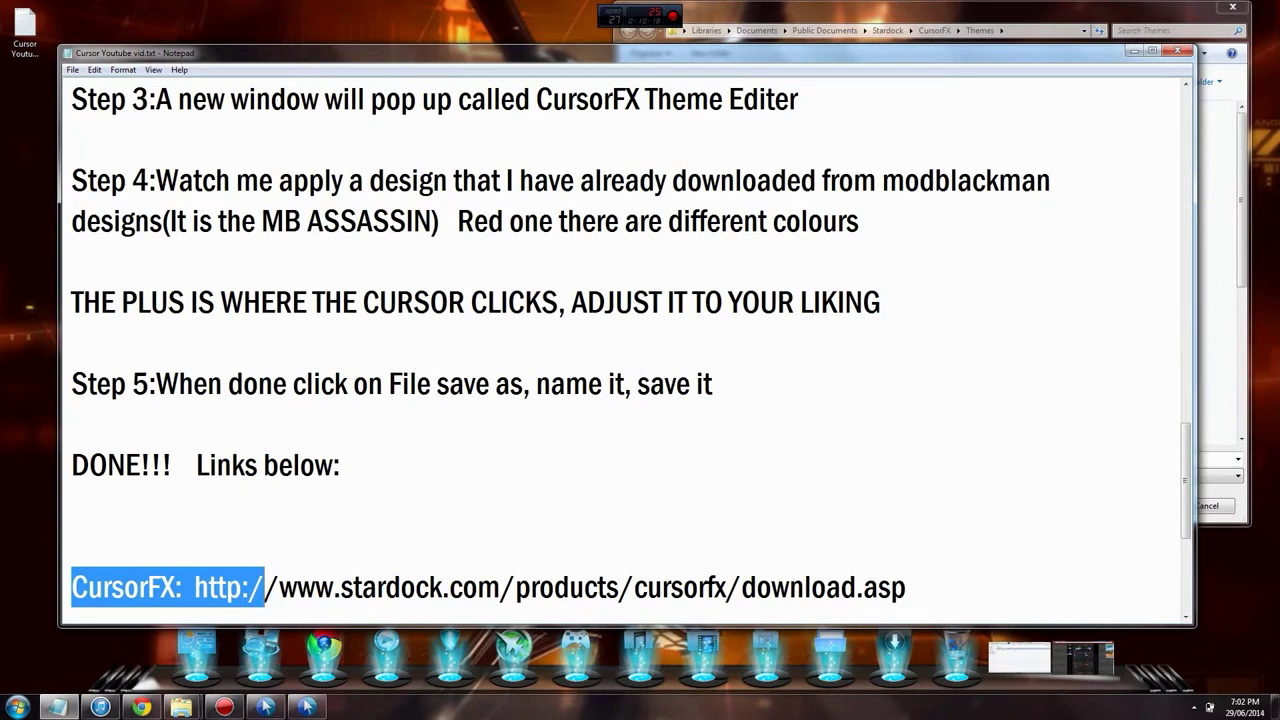
drag(538, 386, 625, 386)
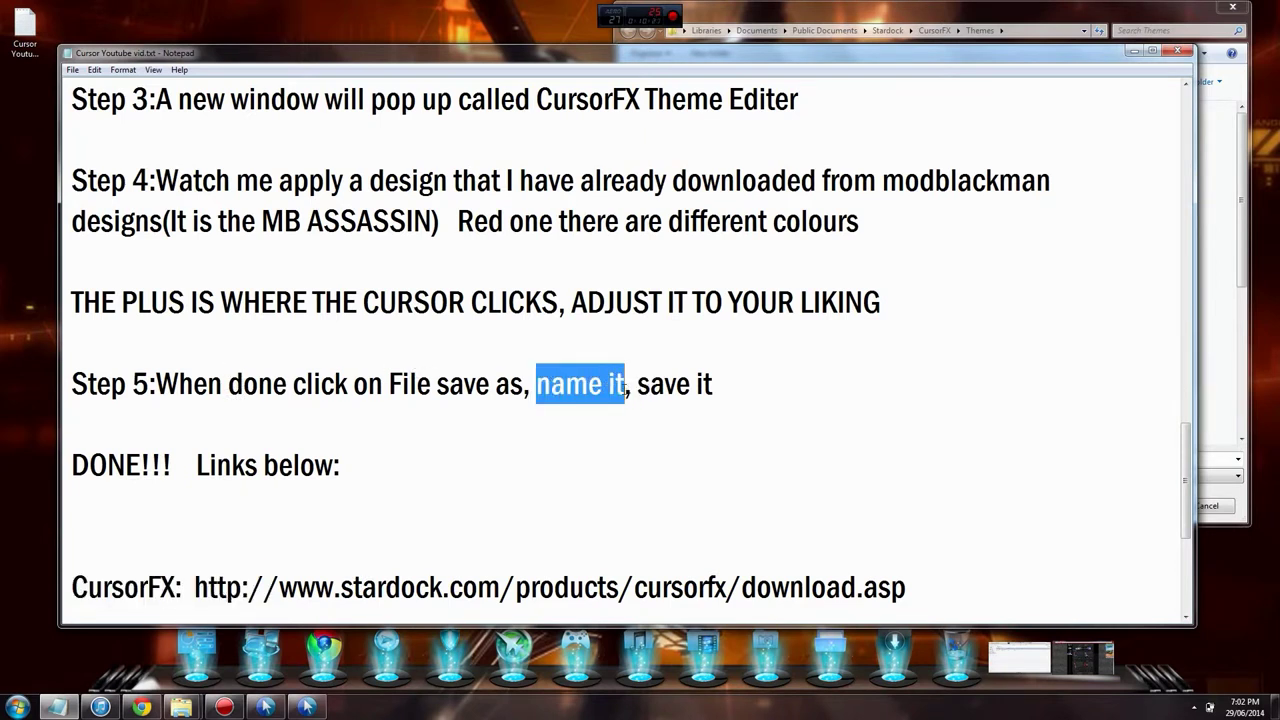
click(1203, 237)
drag(785, 457, 666, 450)
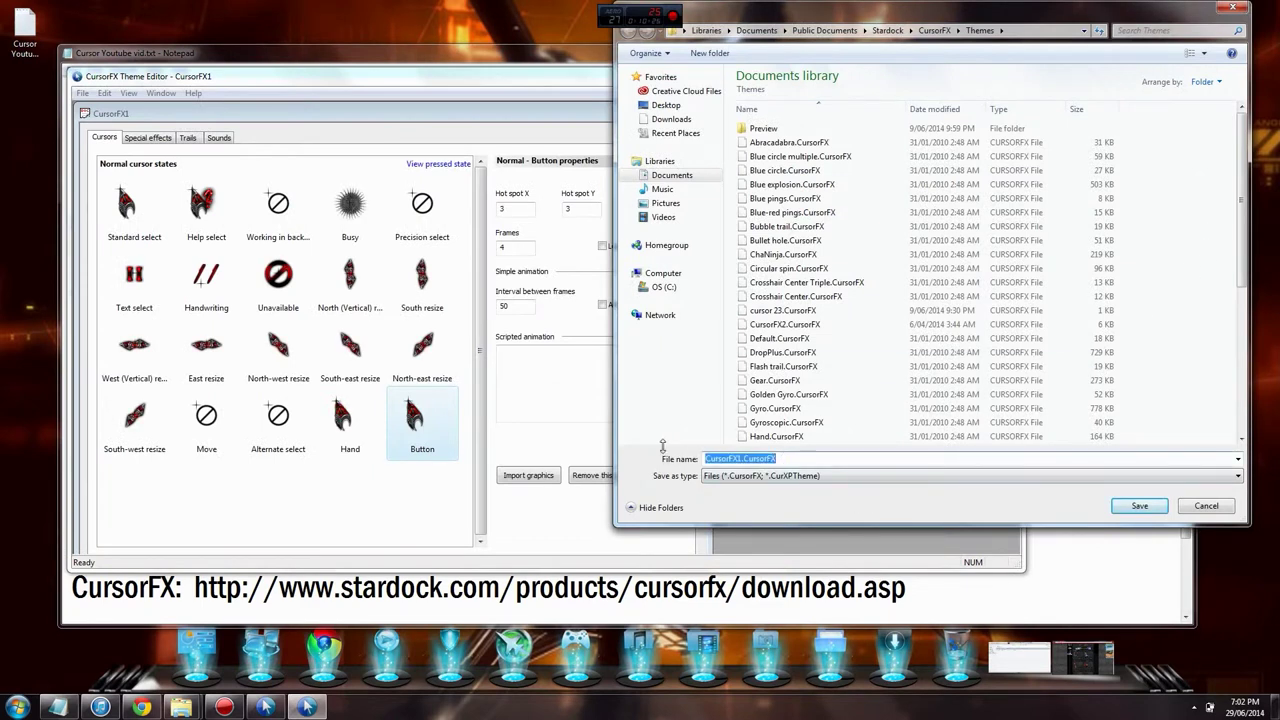
key(BackSpace)
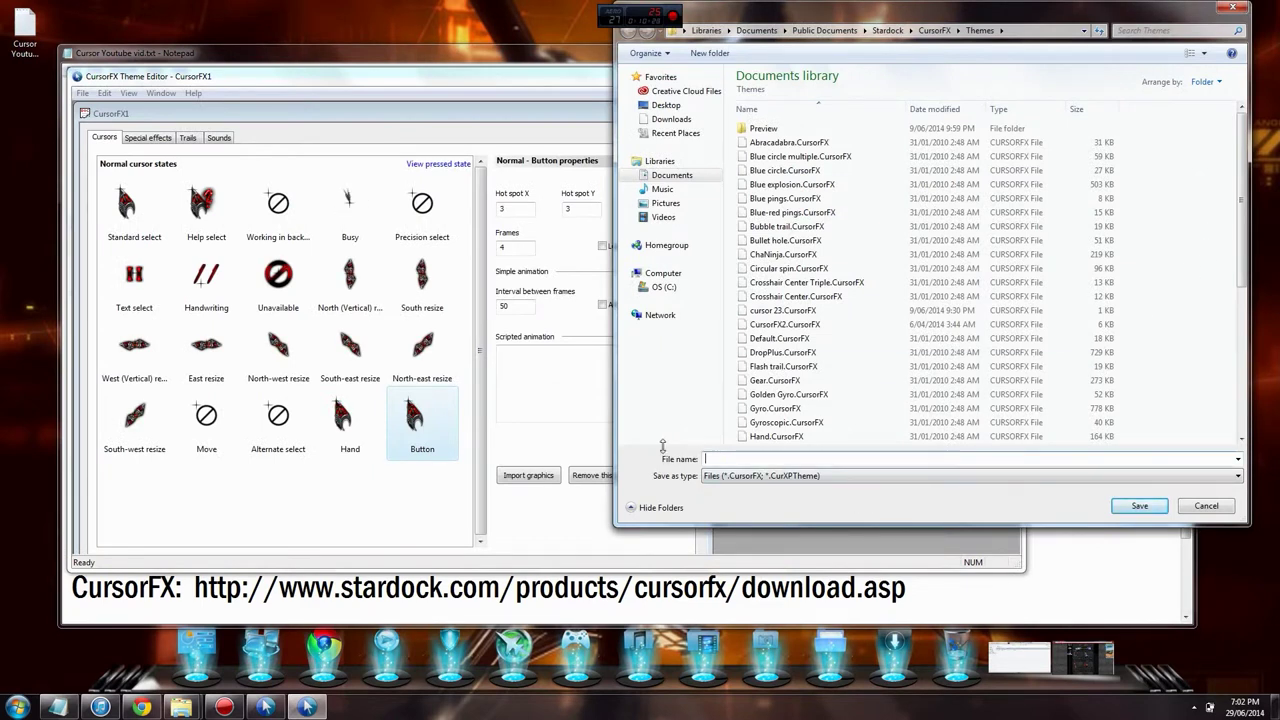
key(Caps_Lock)
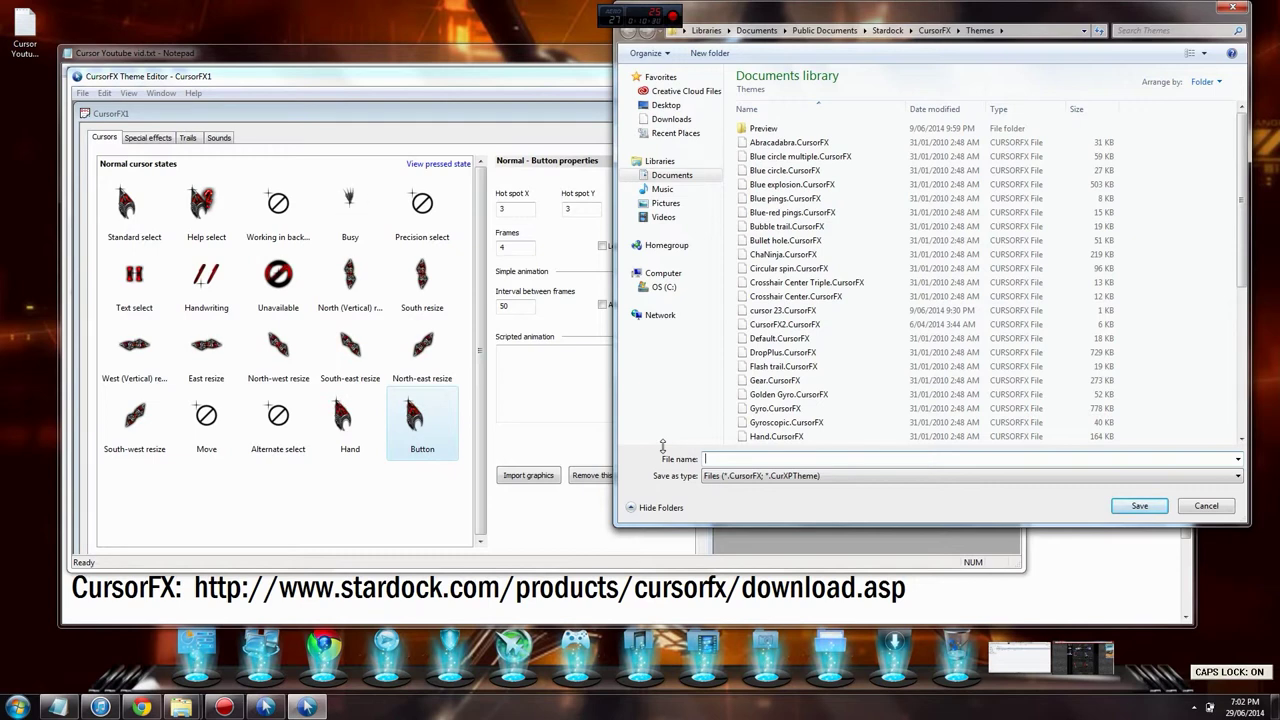
text(MB)
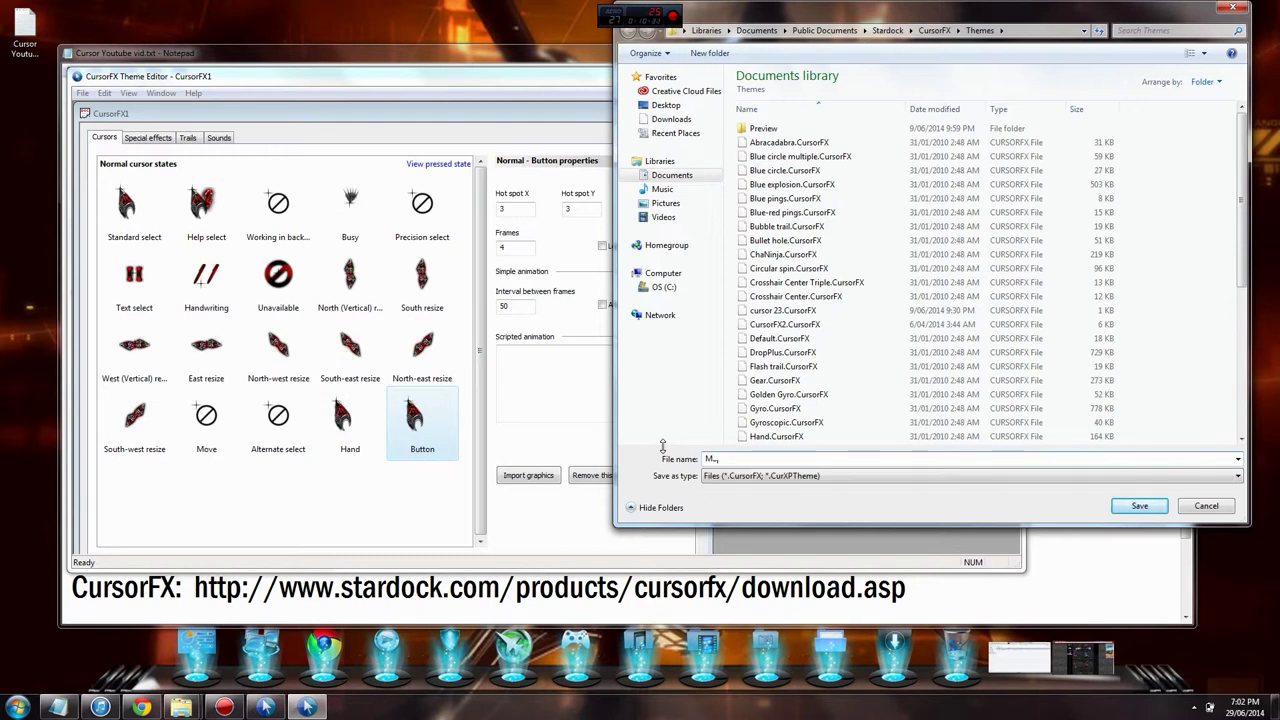
key(Caps_Lock)
text(RED)
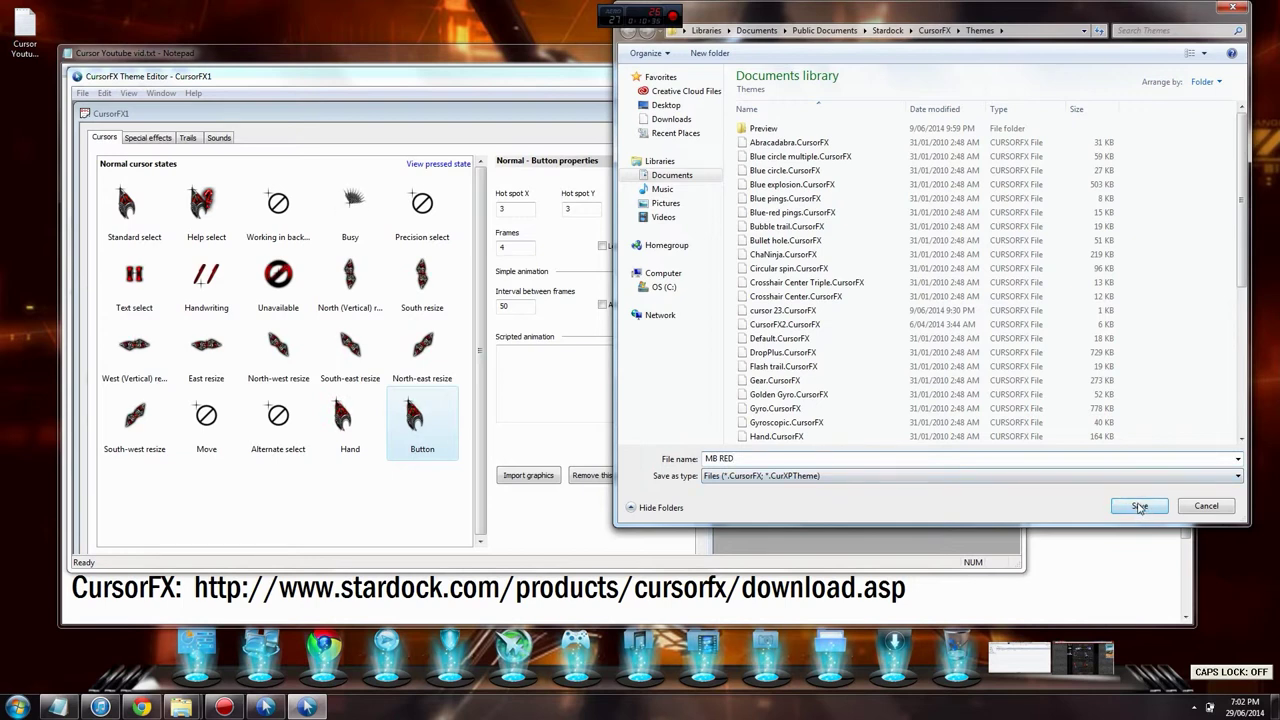
Check the "save it" instruction in Notepad, and save the theme in the Themes folder
click(1054, 586)
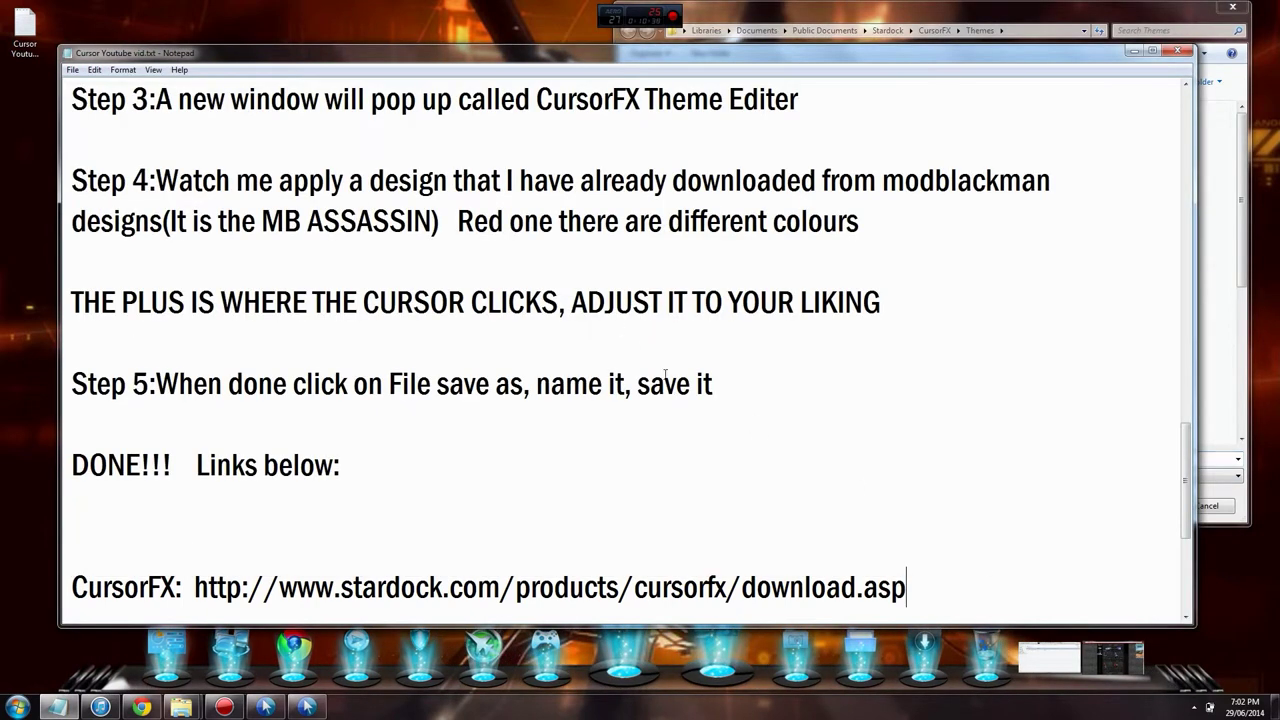
drag(637, 385, 712, 386)
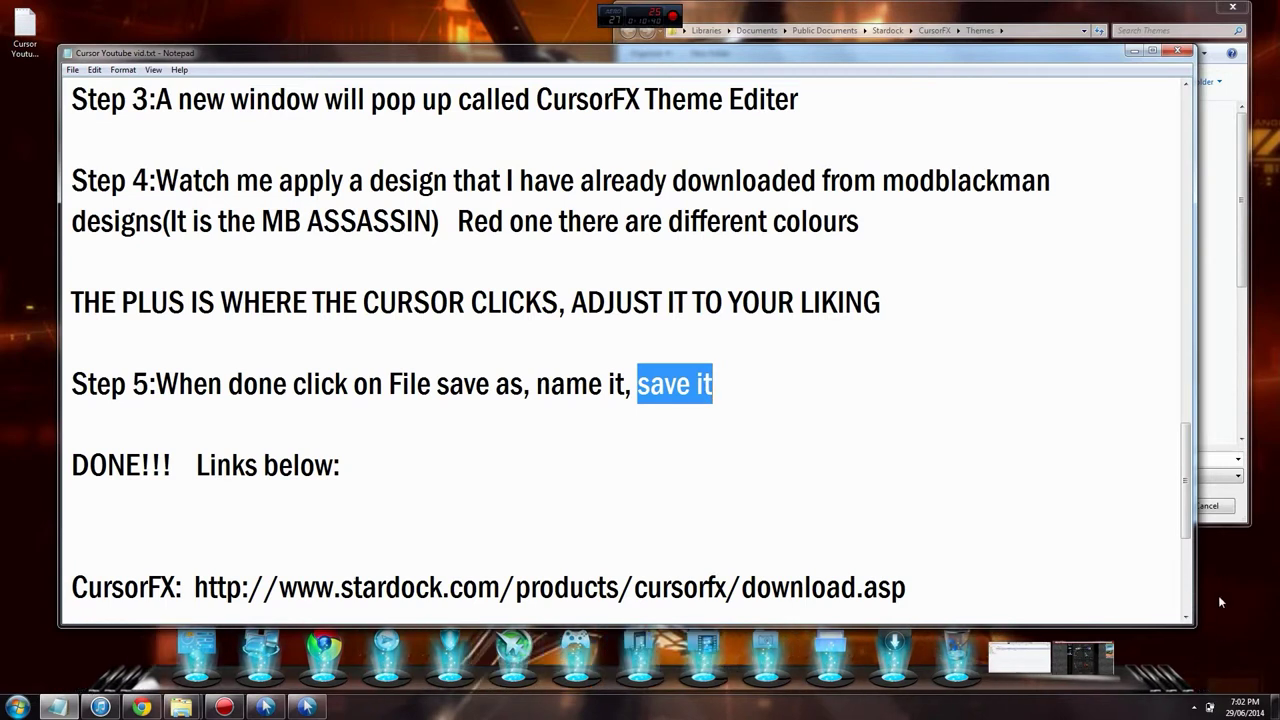
click(1214, 430)
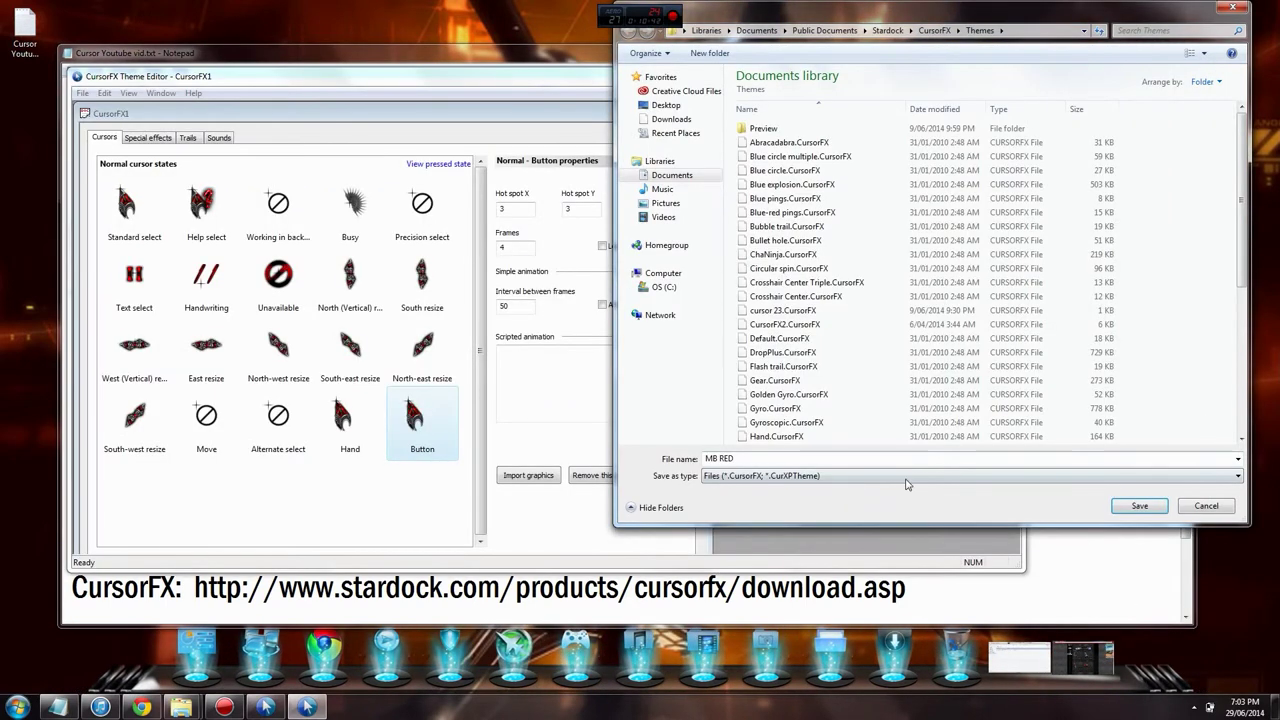
click(1139, 506)
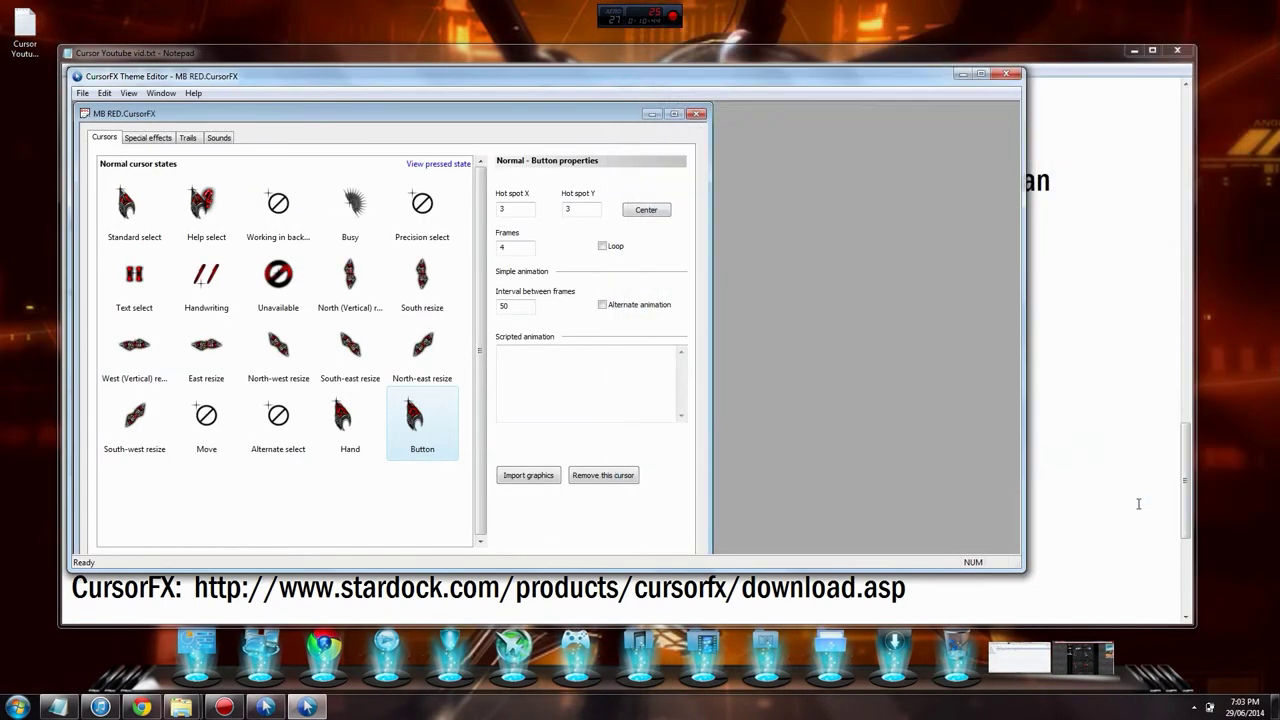
Switch to the Notepad instructions, review the DONE line, and begin a line of text beneath Step 5 with "To ap"
click(1116, 530)
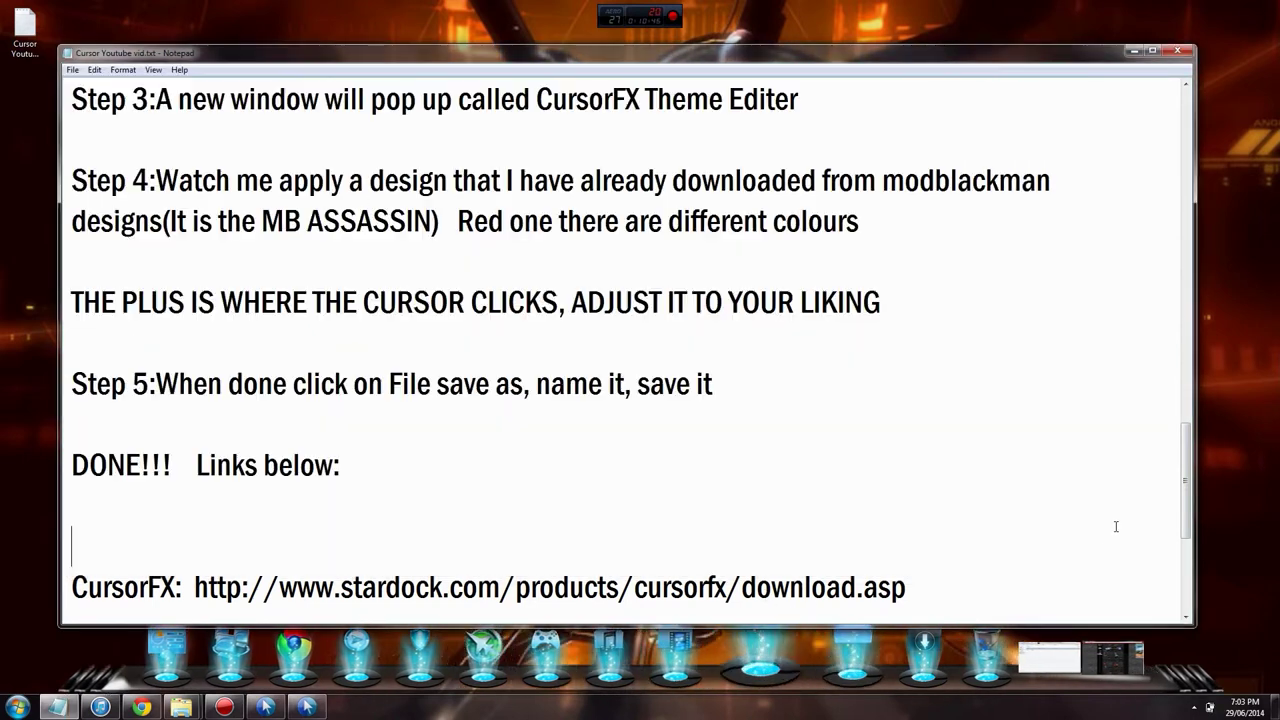
drag(68, 452, 365, 467)
drag(71, 465, 174, 466)
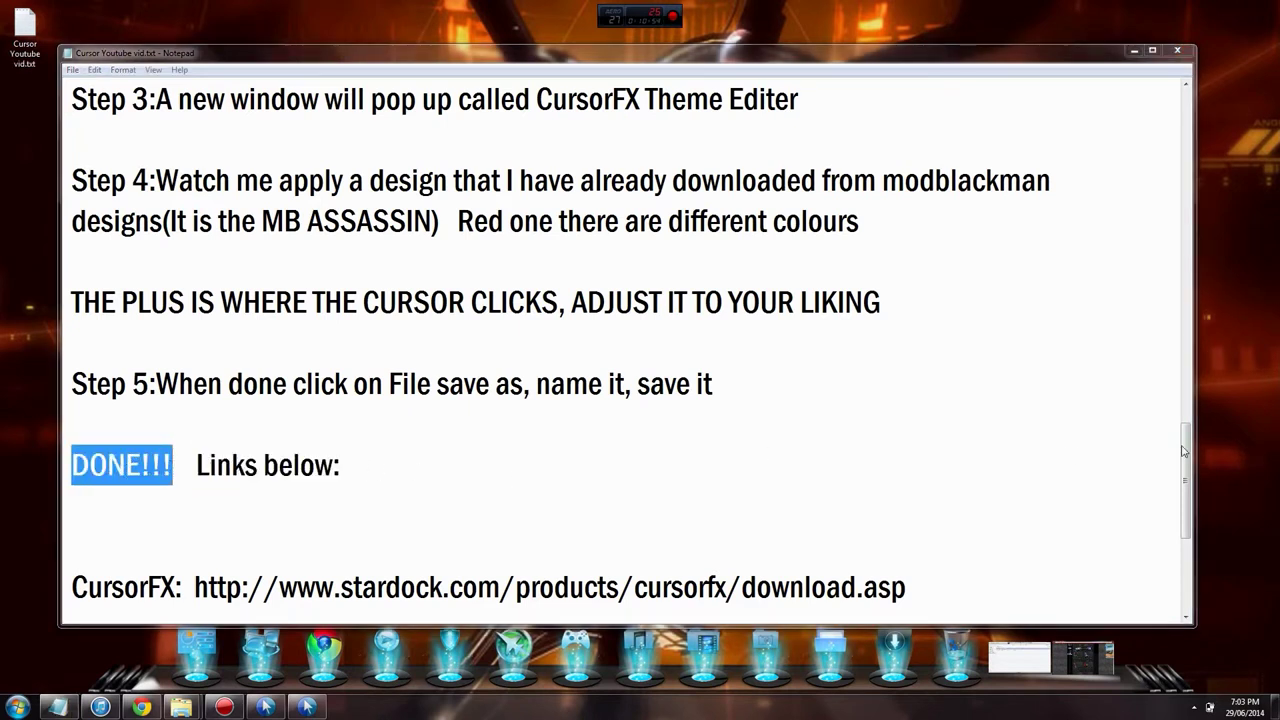
click(366, 529)
click(121, 427)
text(To ap)
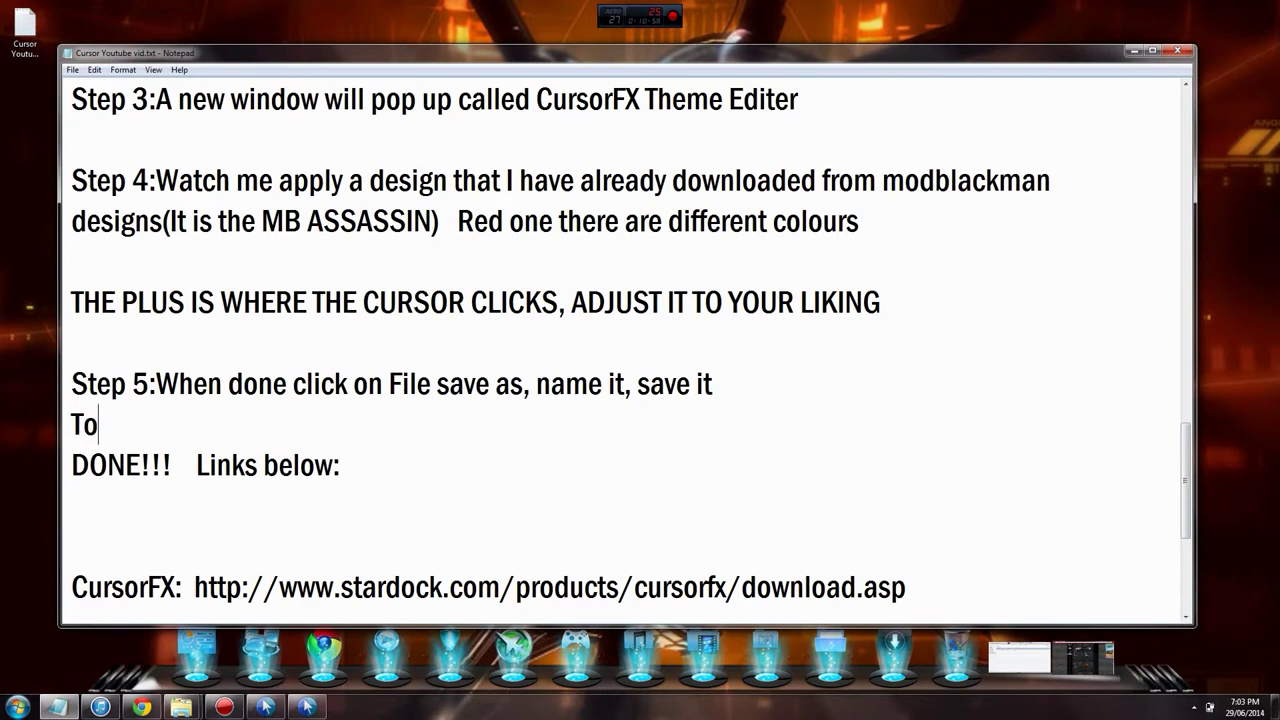